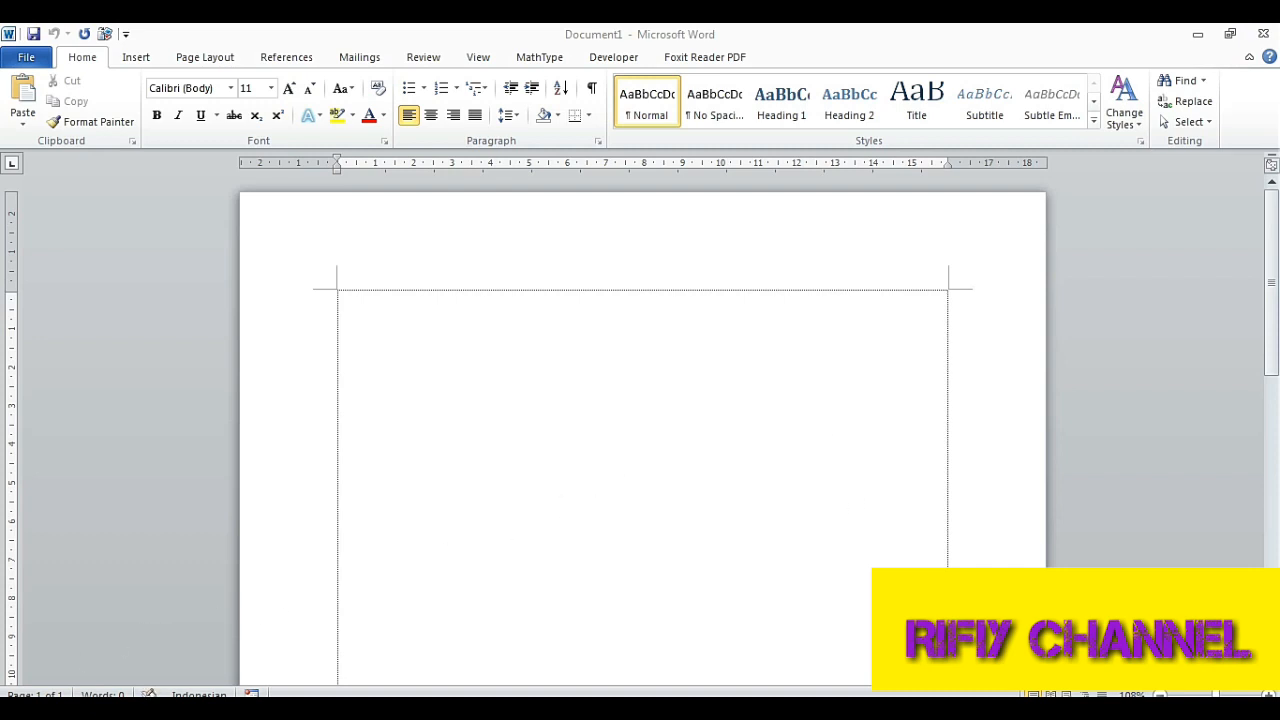
Step: Launch MathType from Windows and continue its trial to reach a blank equation
left_click(30, 706)
left_click(135, 569)
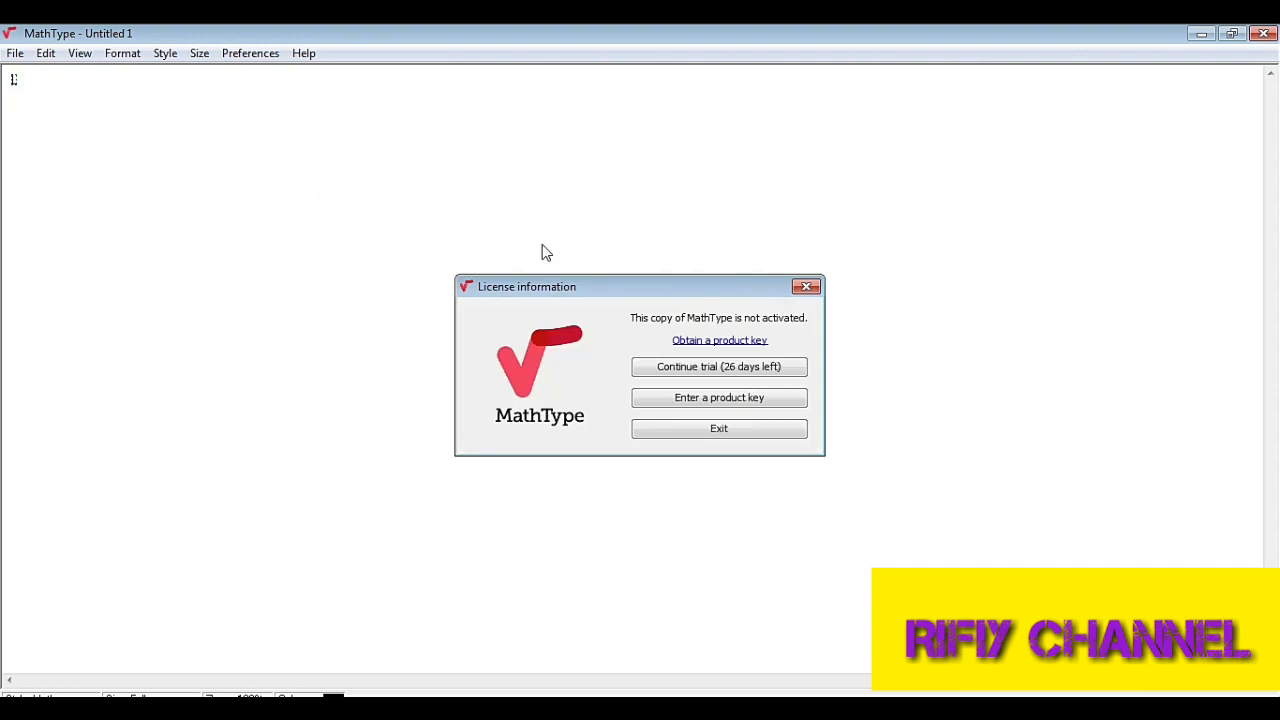
left_click(699, 368)
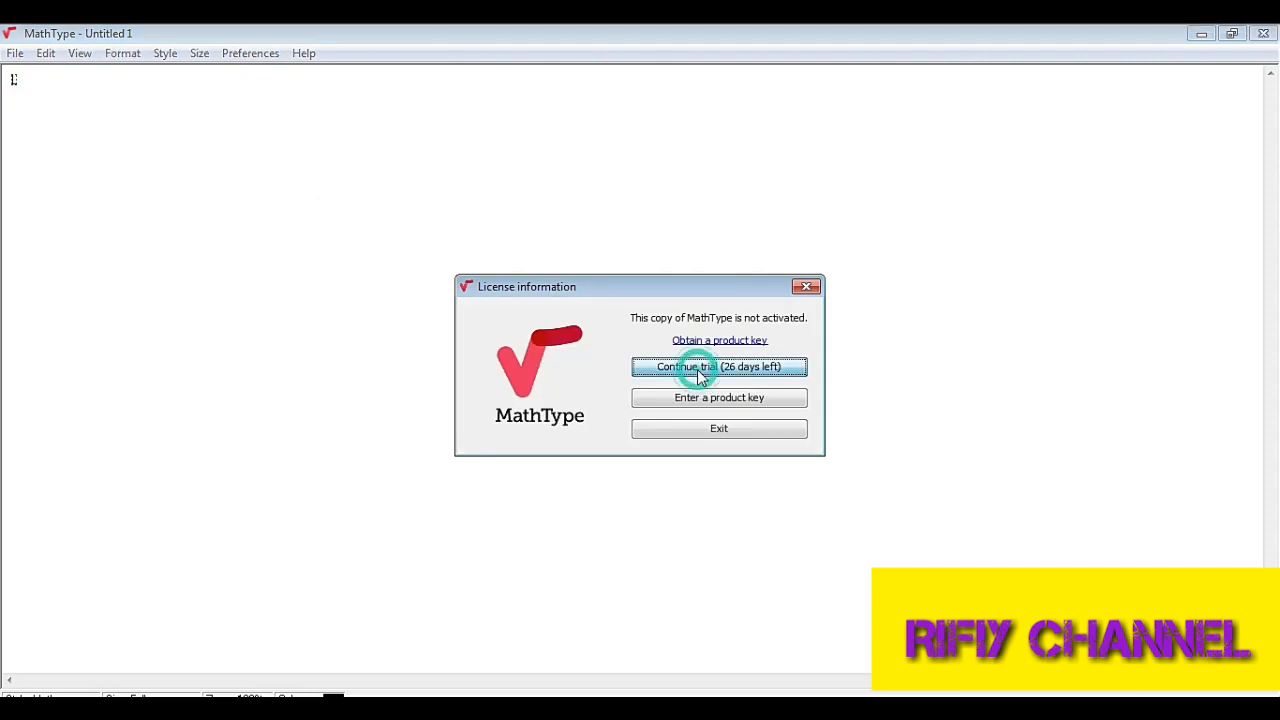
Step: Begin the first line of the blank equation with the text "ctr"
type("ctrl")
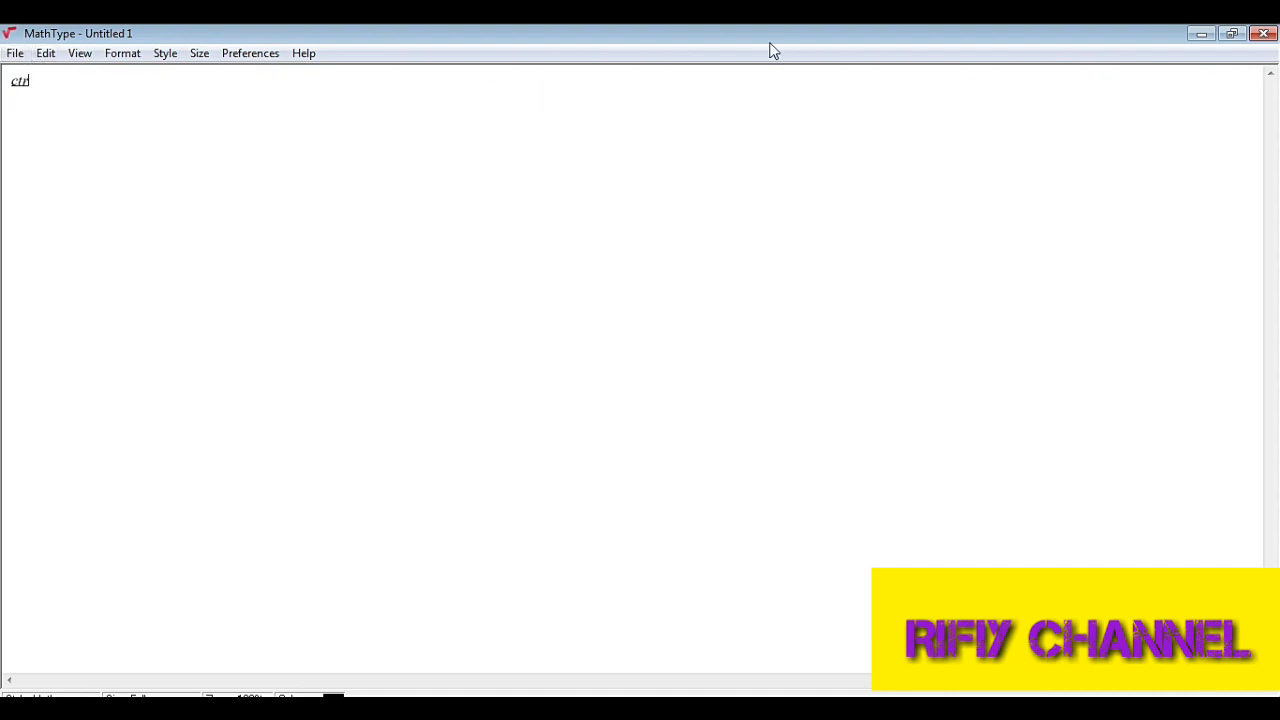
key("BackSpace")
type("l")
left_click(166, 54)
mouse_move(205, 58)
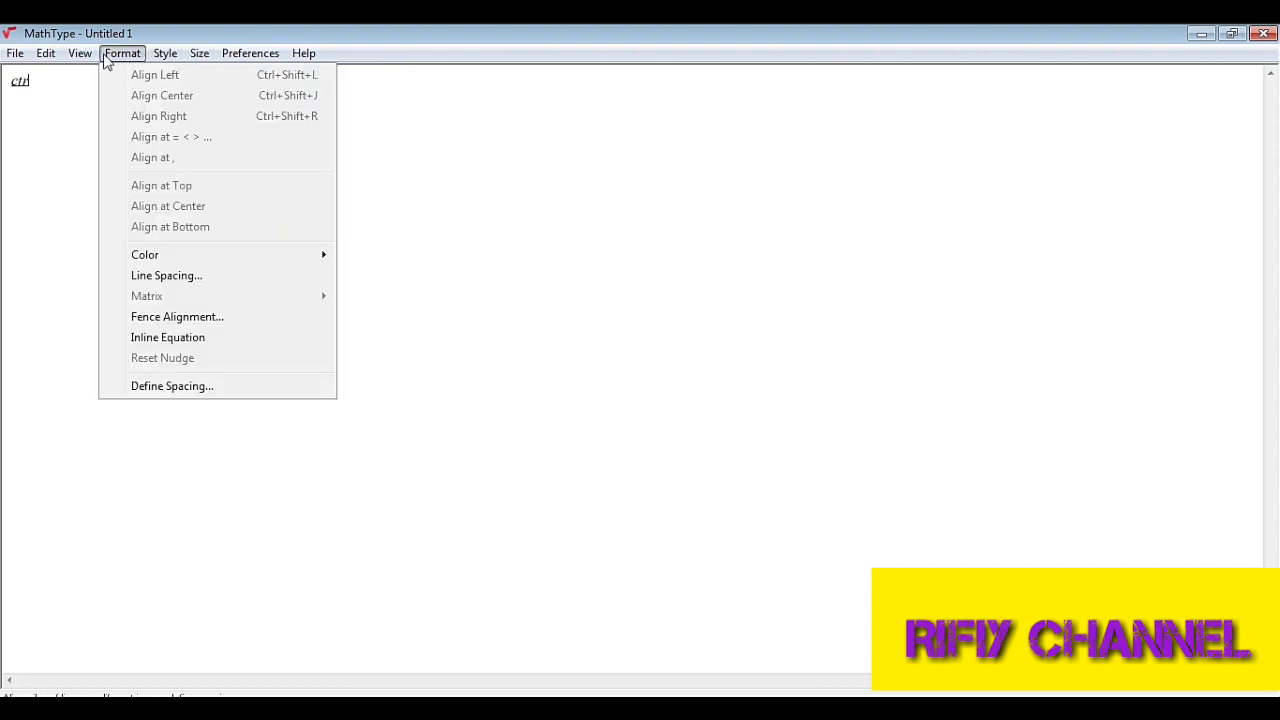
mouse_move(105, 58)
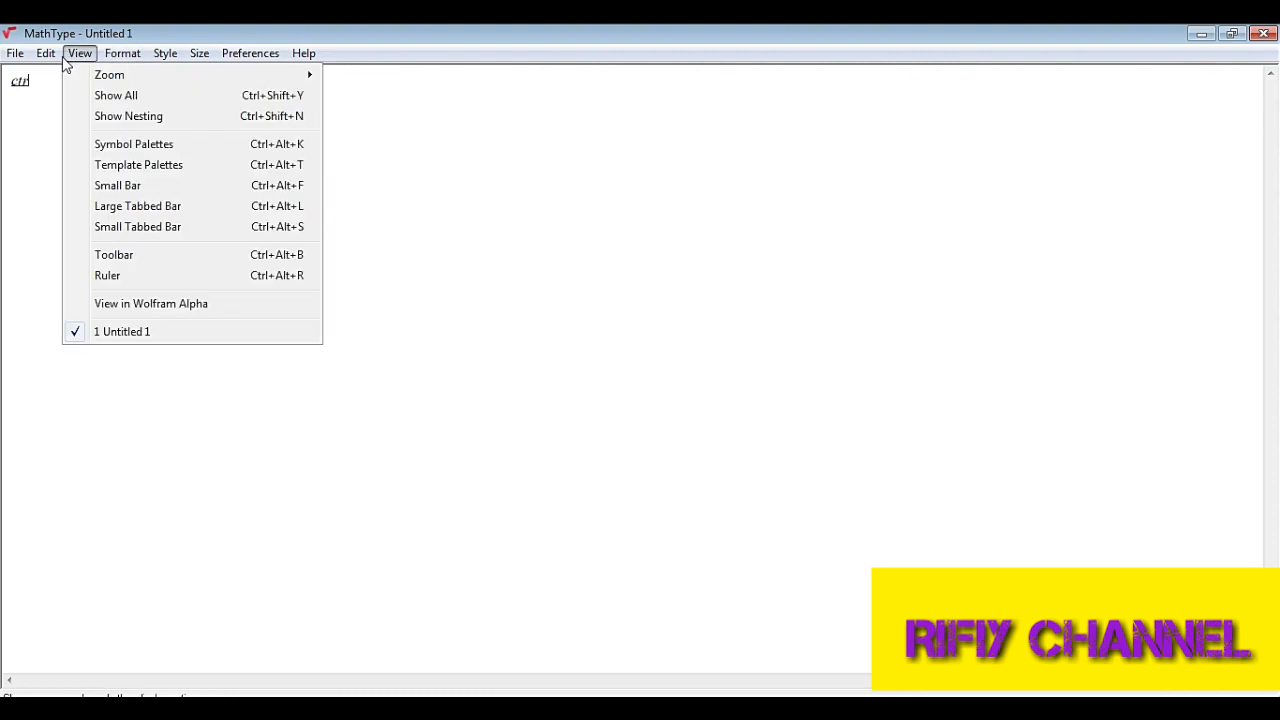
left_click(9, 150)
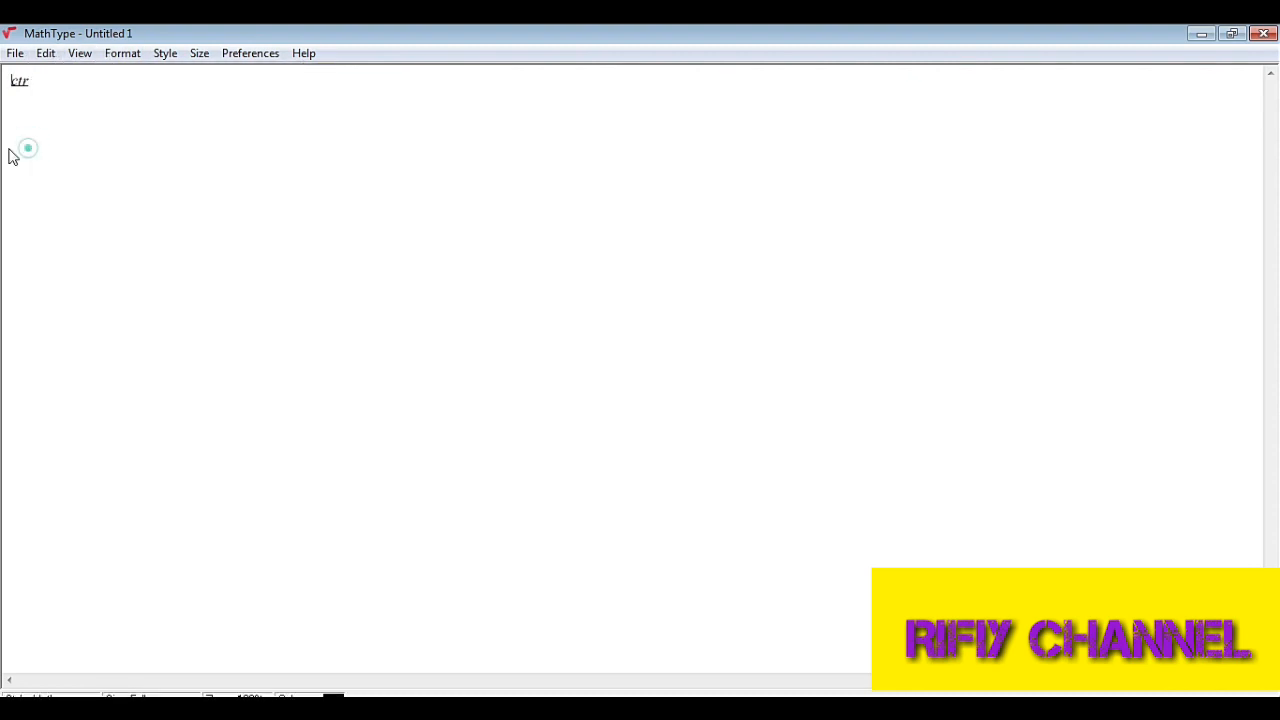
left_click(64, 90)
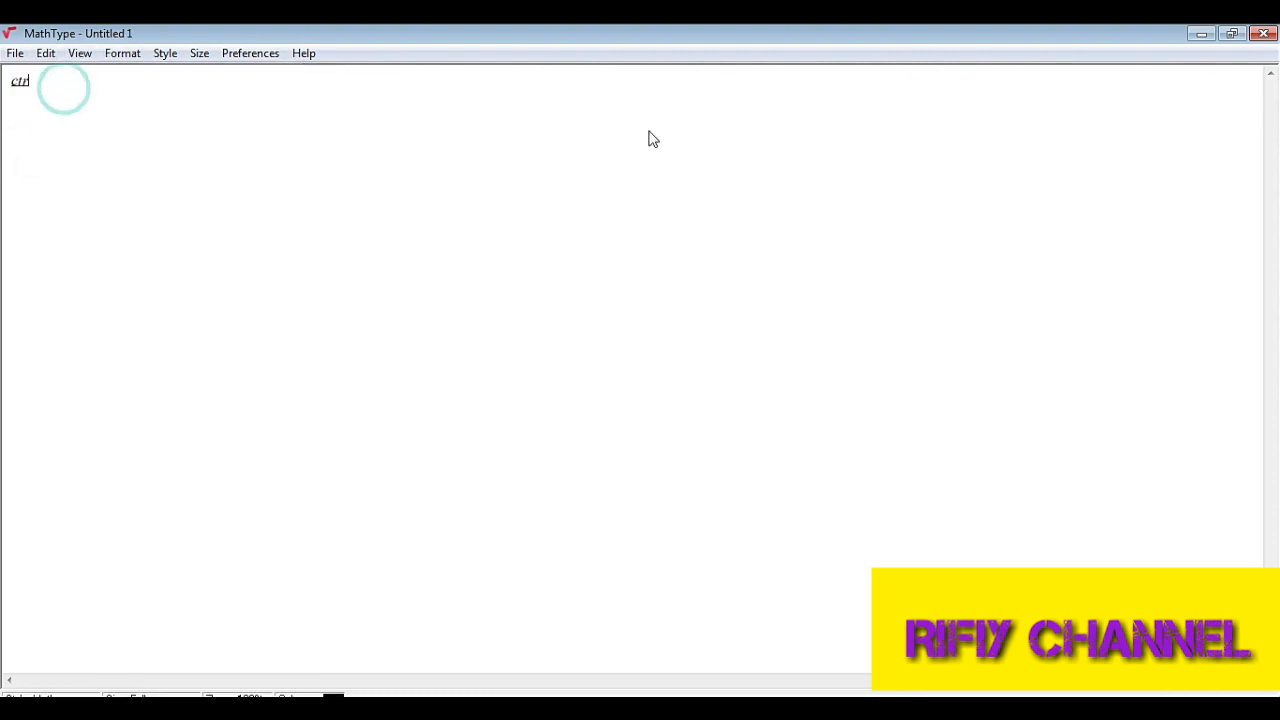
Step: Reduce the MathType window from full screen so it floats over the Word document
left_click(1201, 36)
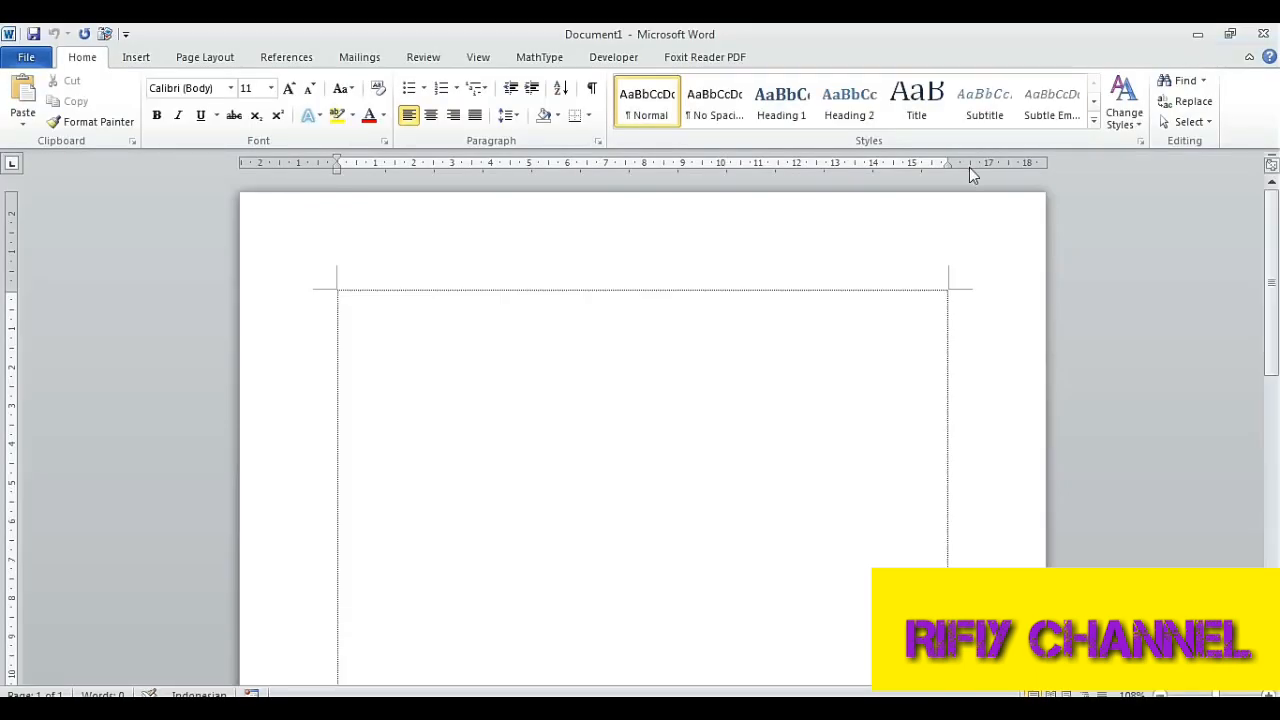
left_click(480, 710)
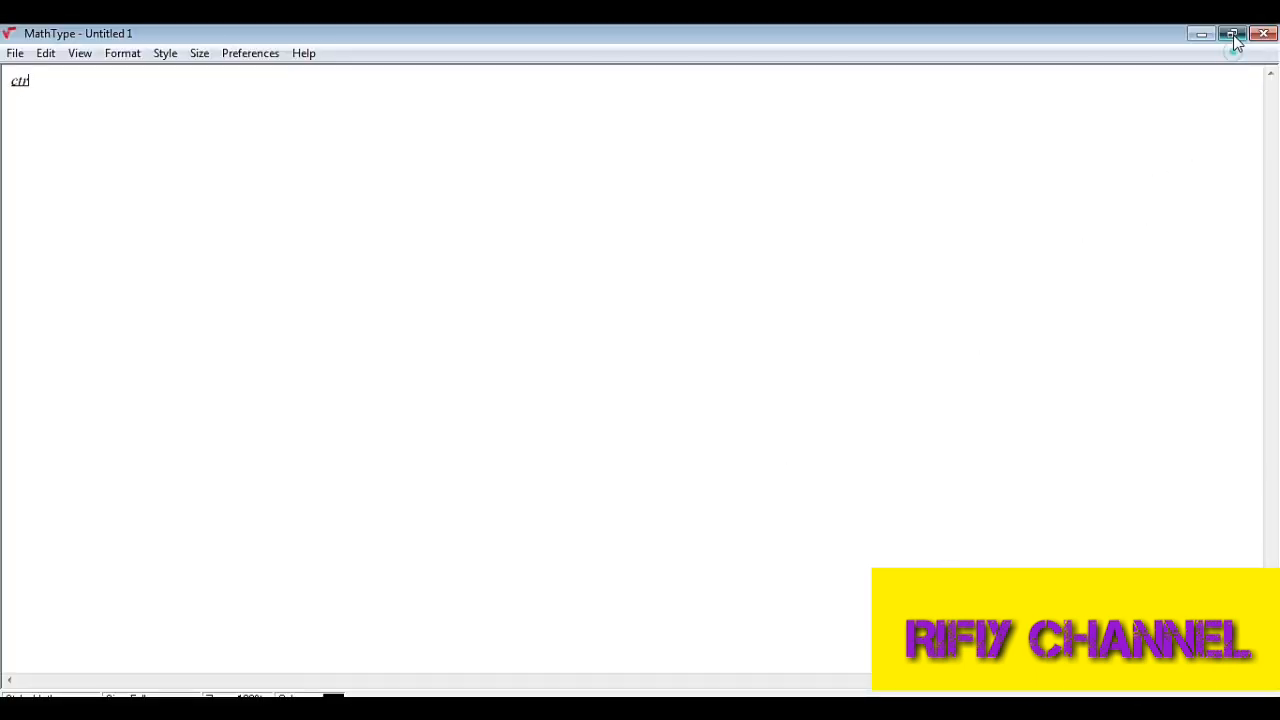
left_click(1232, 33)
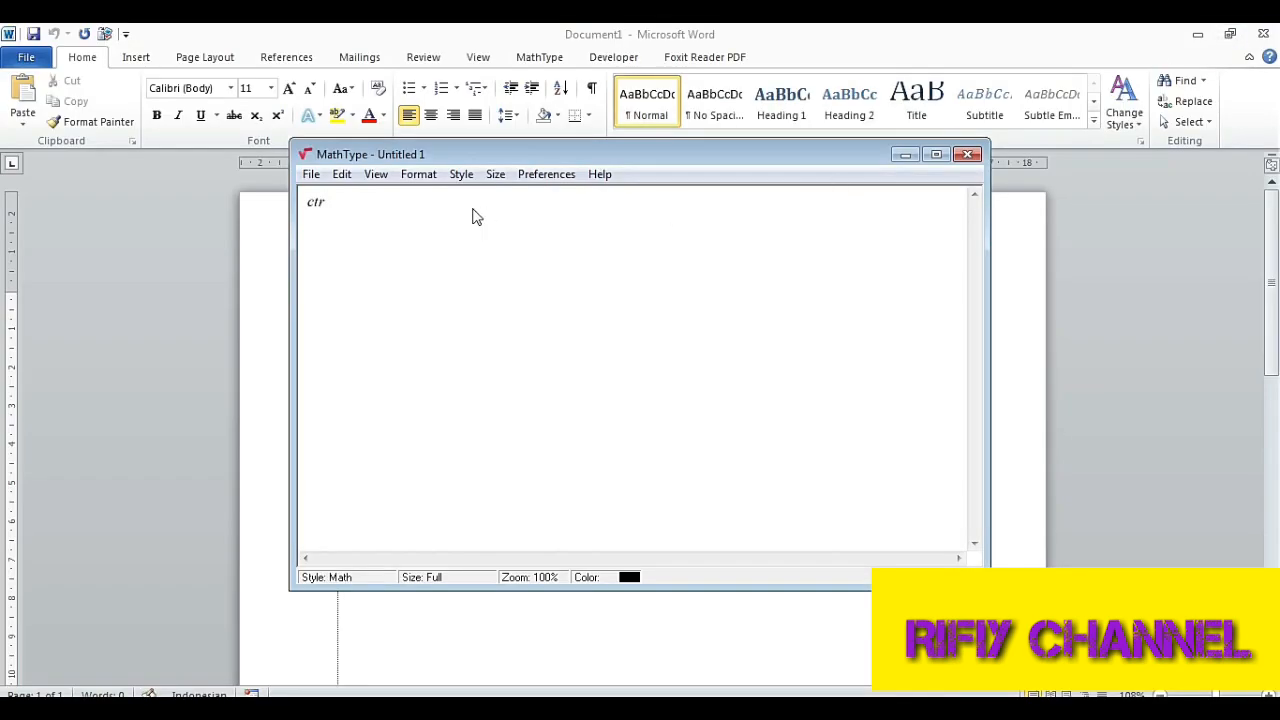
Step: Complete the first line so it reads "ctrl + h"
type("l")
type("=")
key("BackSpace")
type("+h")
Step: Write x² on a new line, with the 2 as a superscript
key("Return")
type("x")
key("ctrl+h")
type("2")
key("Right")
Step: Add the label "ctrl + L" on a new line and start an empty line below it
key("Return")
type("ctrl + L")
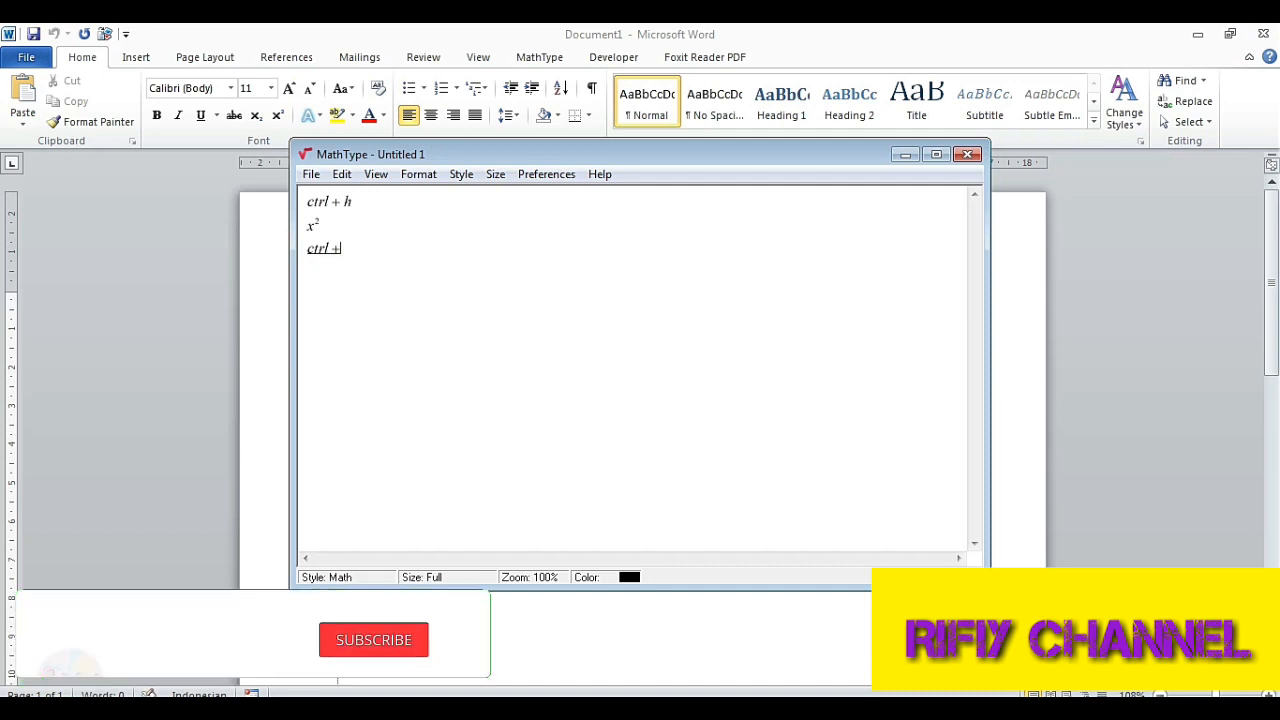
key("Return")
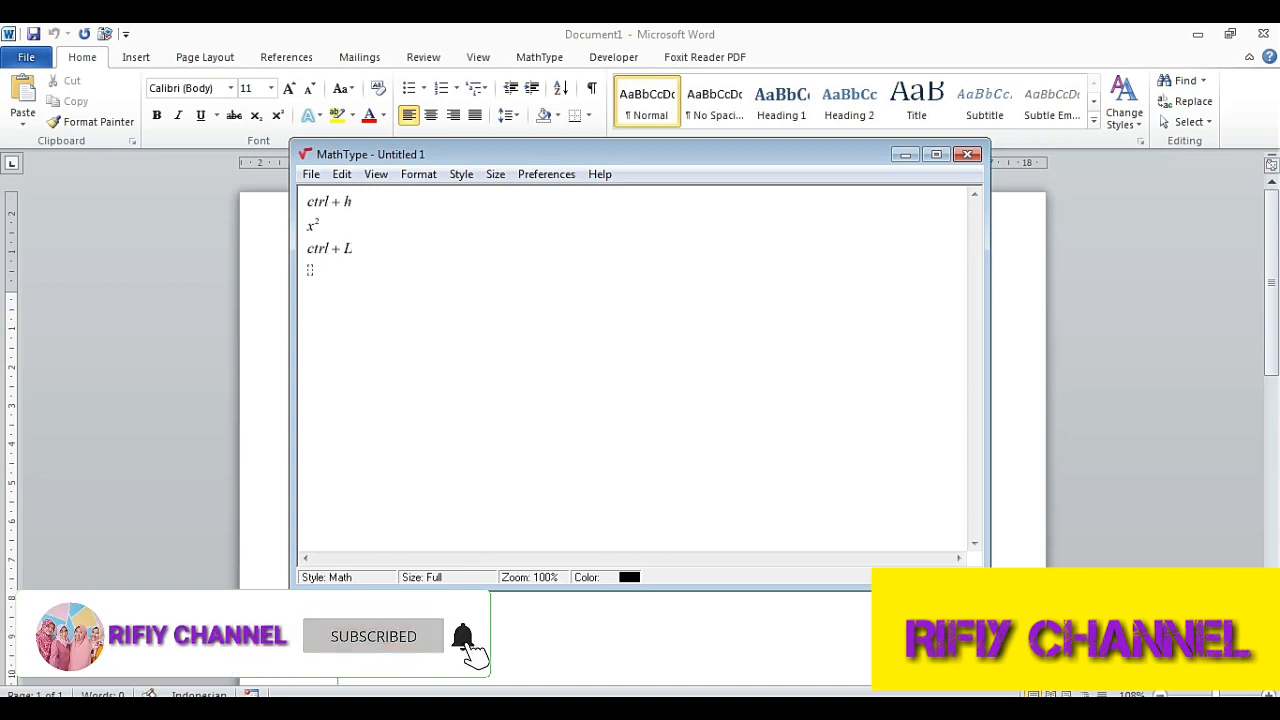
Step: Write H₂0 under the "ctrl + L" label, with the 2 as a subscript
type("H")
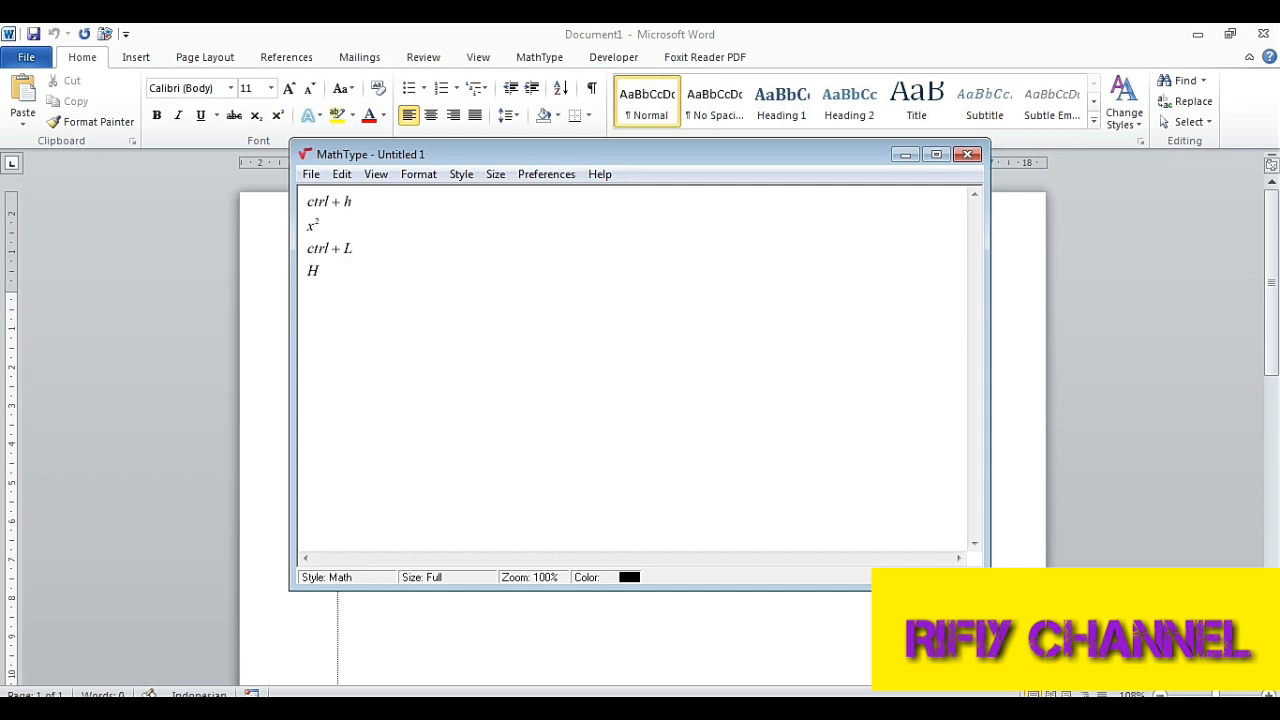
key("ctrl+l")
type("2")
key("Right")
key("ctrl+h")
key("BackSpace")
type("0")
Step: Add the label "pecahan = ctrlF" on a new line
key("Return")
type("pecahan")
type("= ctrl")
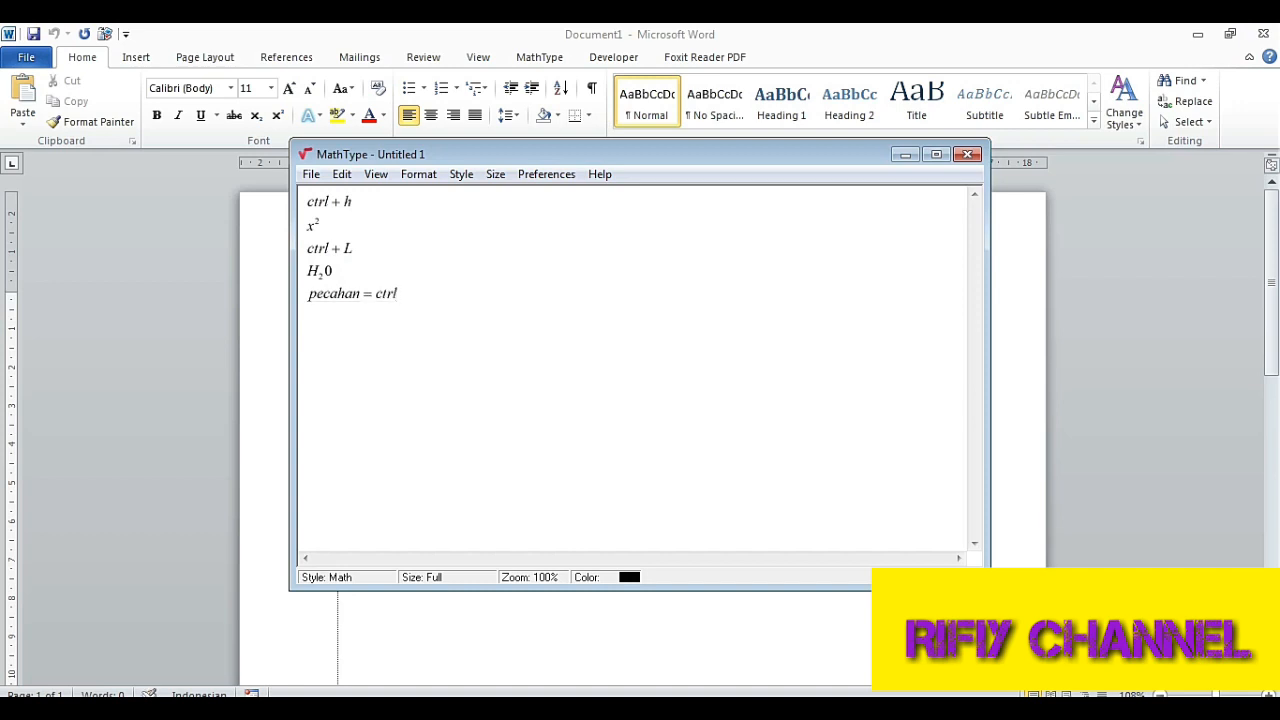
type("F")
Step: Write P = F/A on a new line as a stacked fraction with F over A
key("Return")
type("P =")
key("ctrl+f")
type("F/A")
key("Tab")
Step: Add the label "kurunglengkung = ctrl9" on a new line
key("Return")
type("kurungleng")
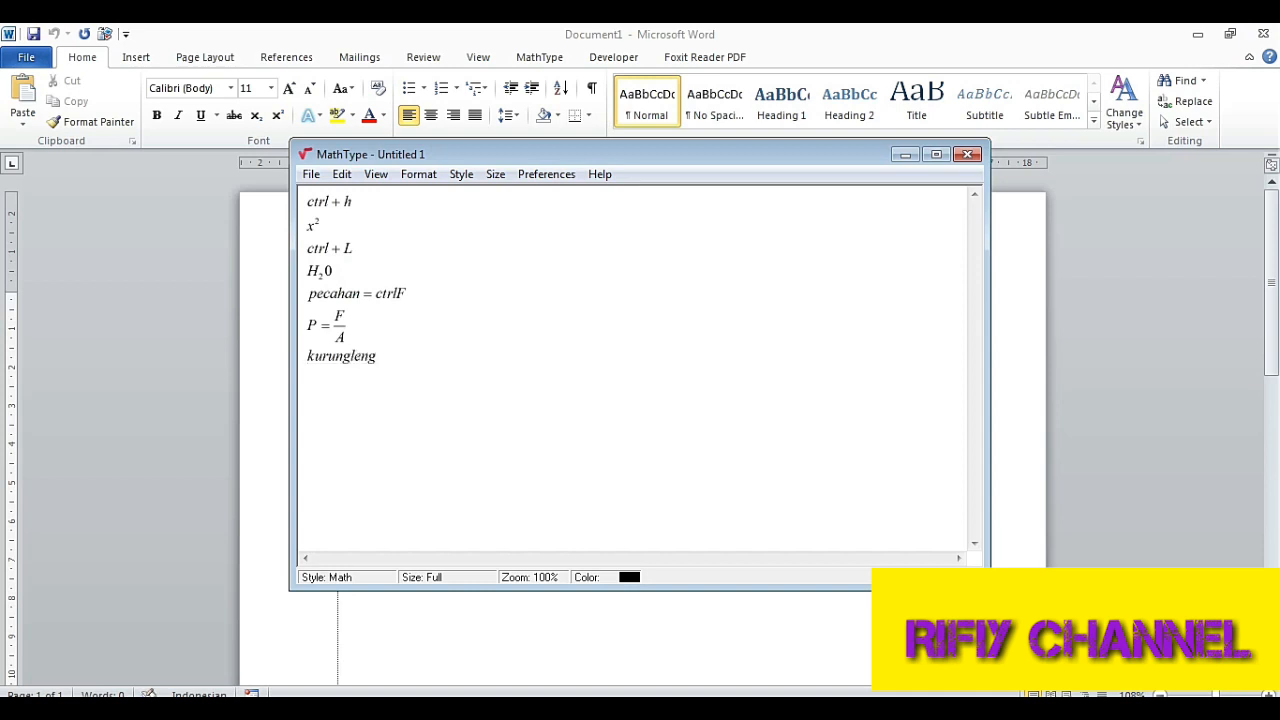
type("kung = ctrl9")
Step: Write a(b + c) on a new line using a parentheses template, and return to the end of that line
key("Return")
type("a")
key("ctrl+9")
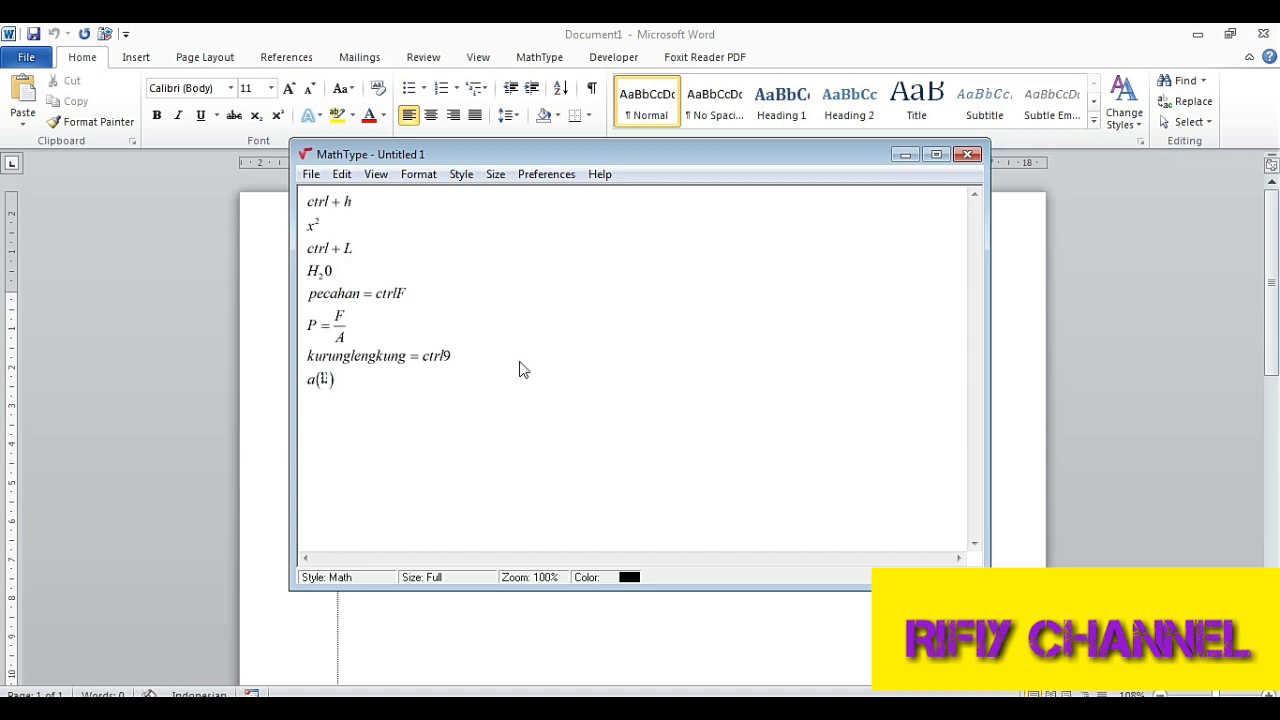
type("b+c")
left_click(397, 390)
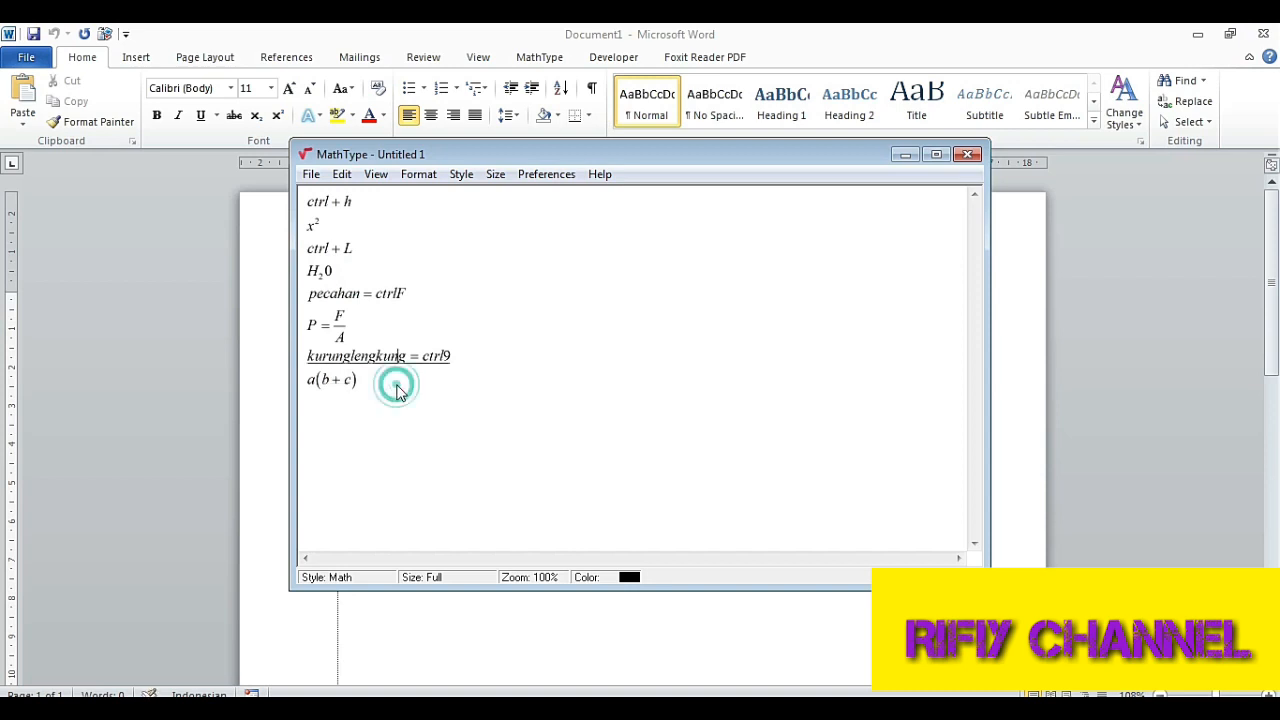
left_click(397, 390)
left_click(367, 389)
Step: Add the label "kurungkotak = ctrl[" on a new line
key("Return")
type("kurungkotak")
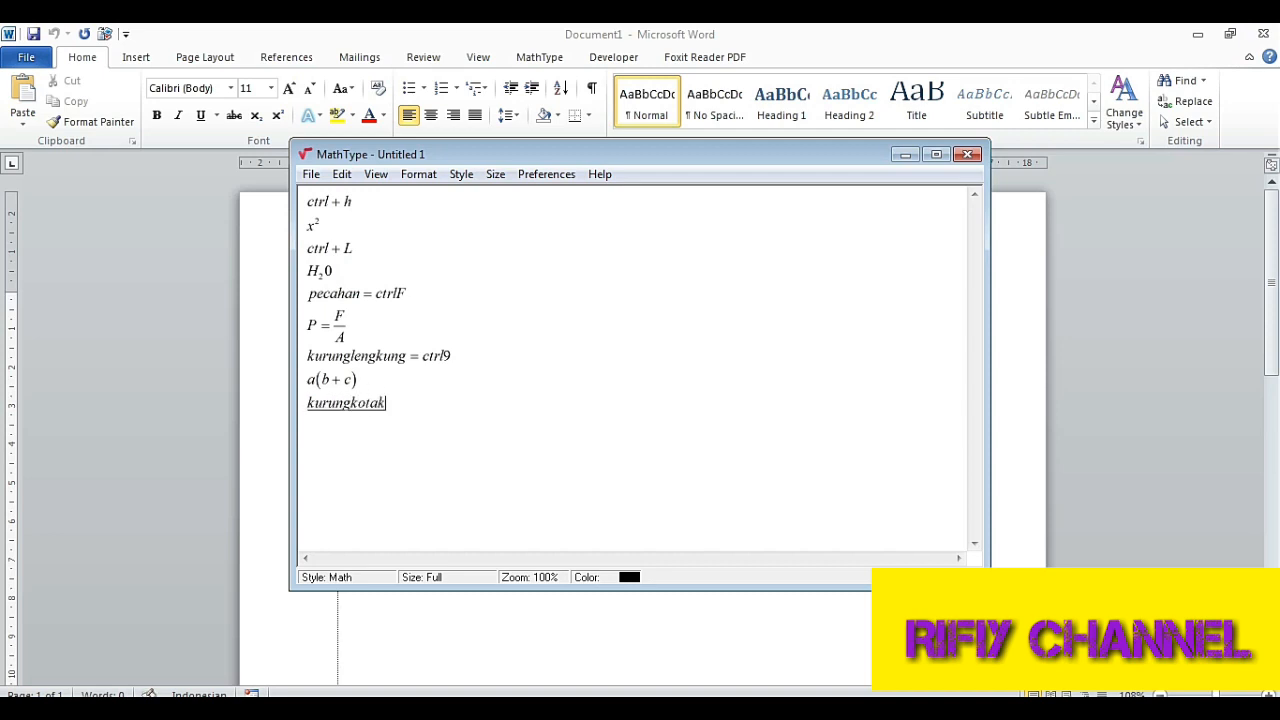
type(" = ctrl[")
Step: Write A[BC] on a new line using a square-bracket template
key("Return")
type("A")
key("ctrl+bracketleft")
type("BC")
Step: Add the label "kurunngkurawal = ctrl + shift + [" on a new line
key("Return")
type("kurunngk")
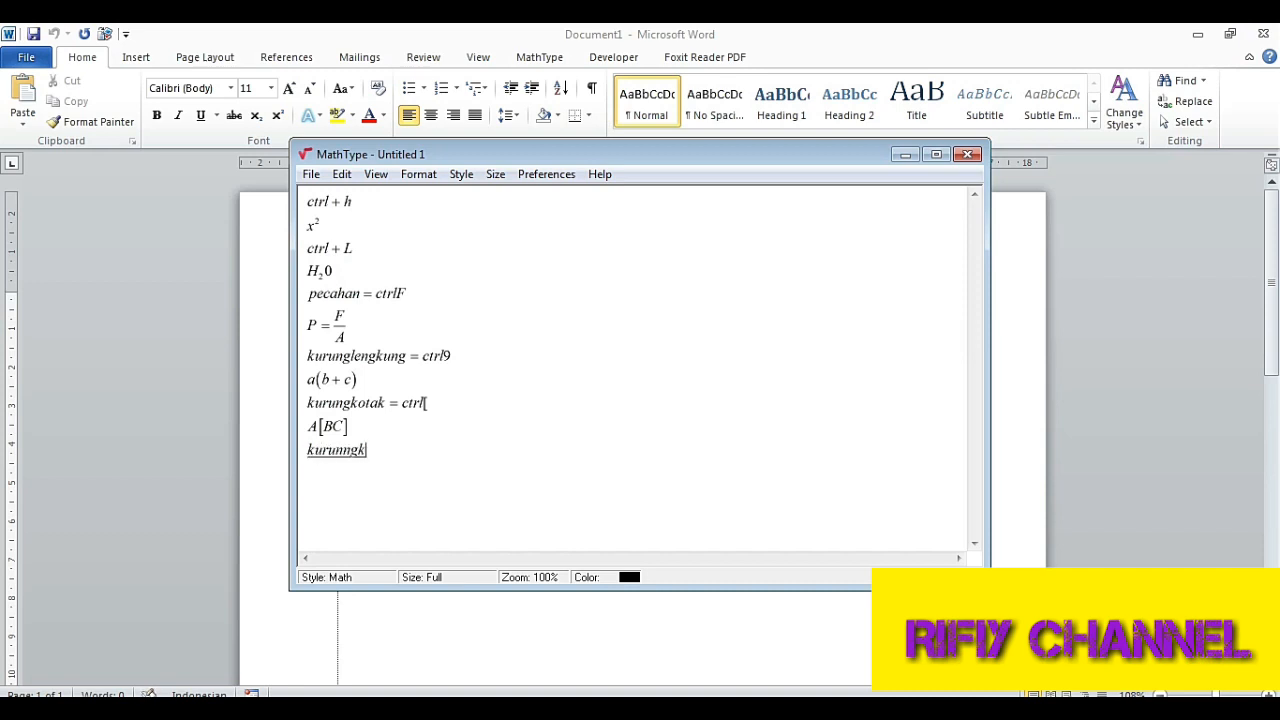
type("urawal = ctrl + shift + ")
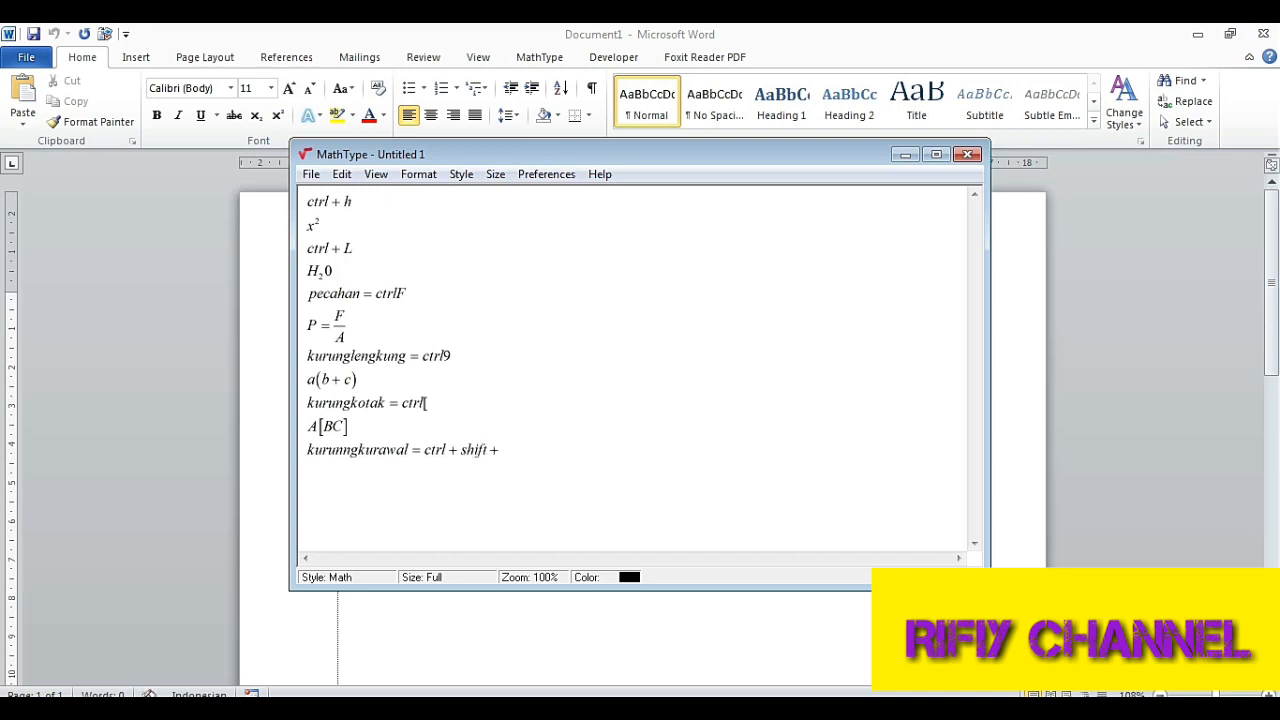
type("{")
key("BackSpace")
Step: Write {a(b + c)²} on a new line, nesting parentheses with a superscript 2 inside a curly-brace template
key("Return")
key("ctrl+shift+bracketleft")
type("a")
key("ctrl+9")
type("b+c")
key("Tab")
key("ctrl+h")
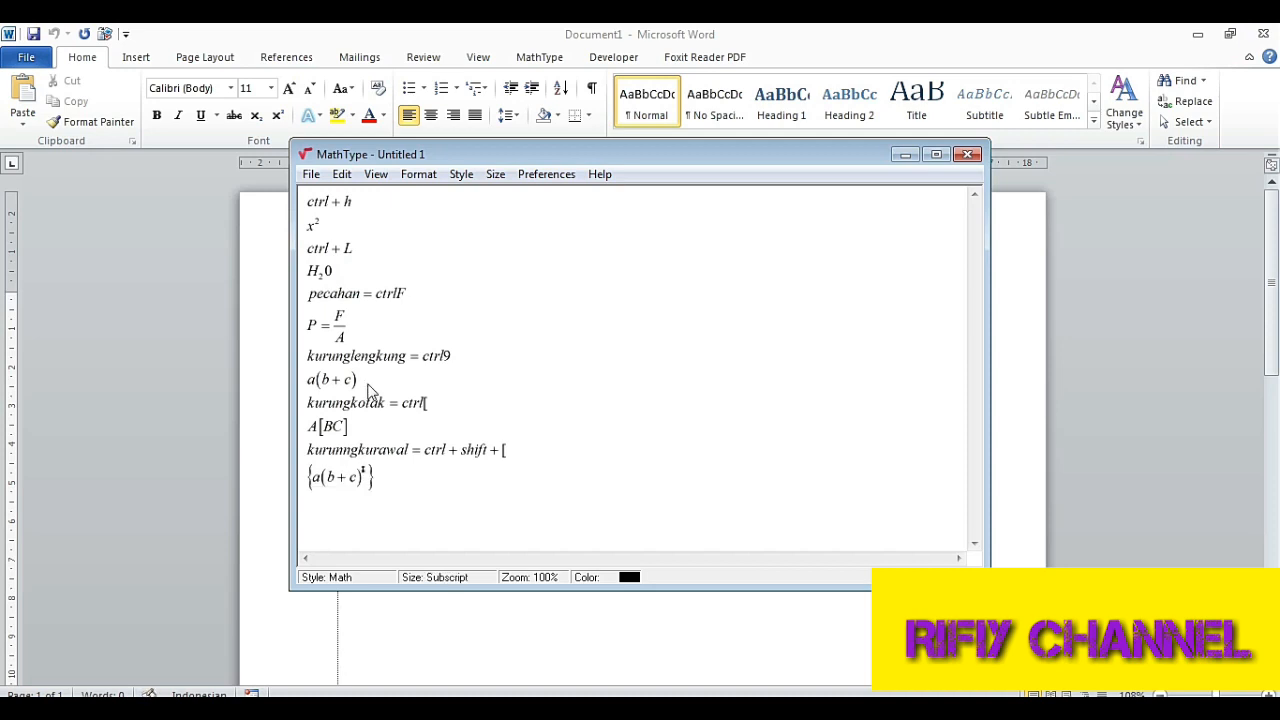
type("2")
key("Tab")
Step: Add the label "integral = ctrlI" on a new line and start an empty line below it
key("Return")
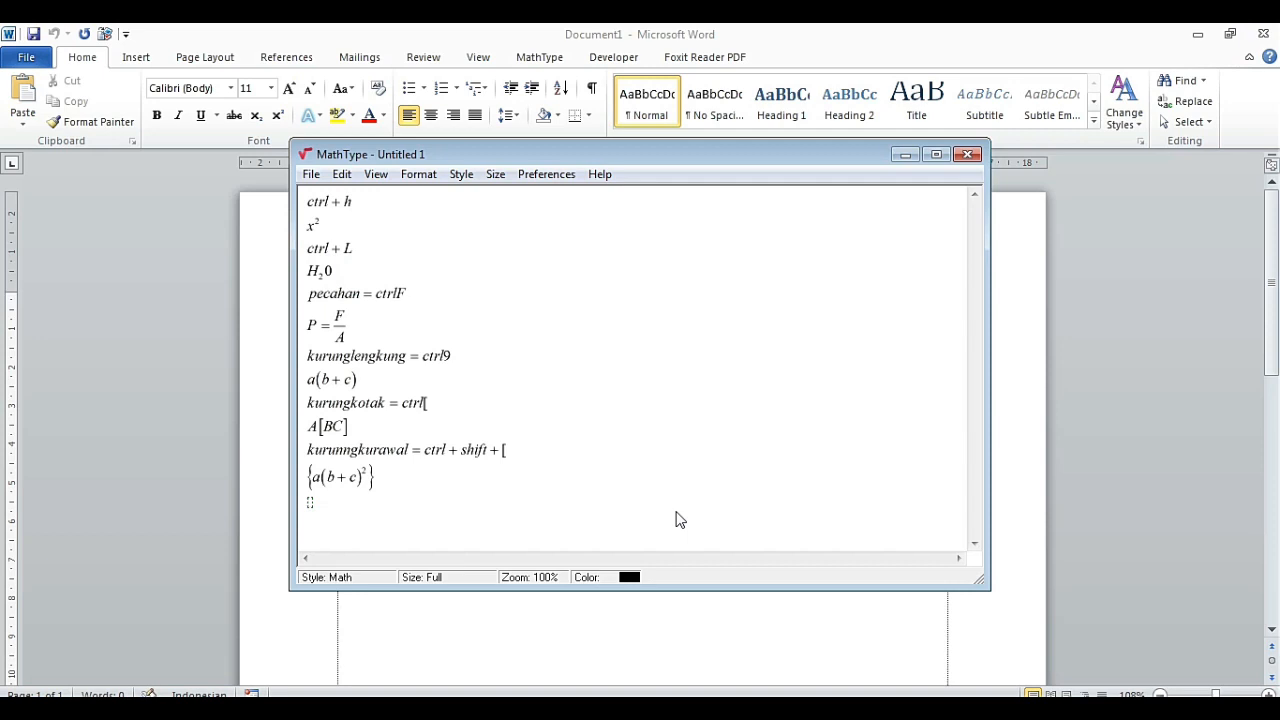
type("int egral = ctrlI")
key("Return")
Step: Insert a definite integral template with ax² as its integrand
key("ctrl+i")
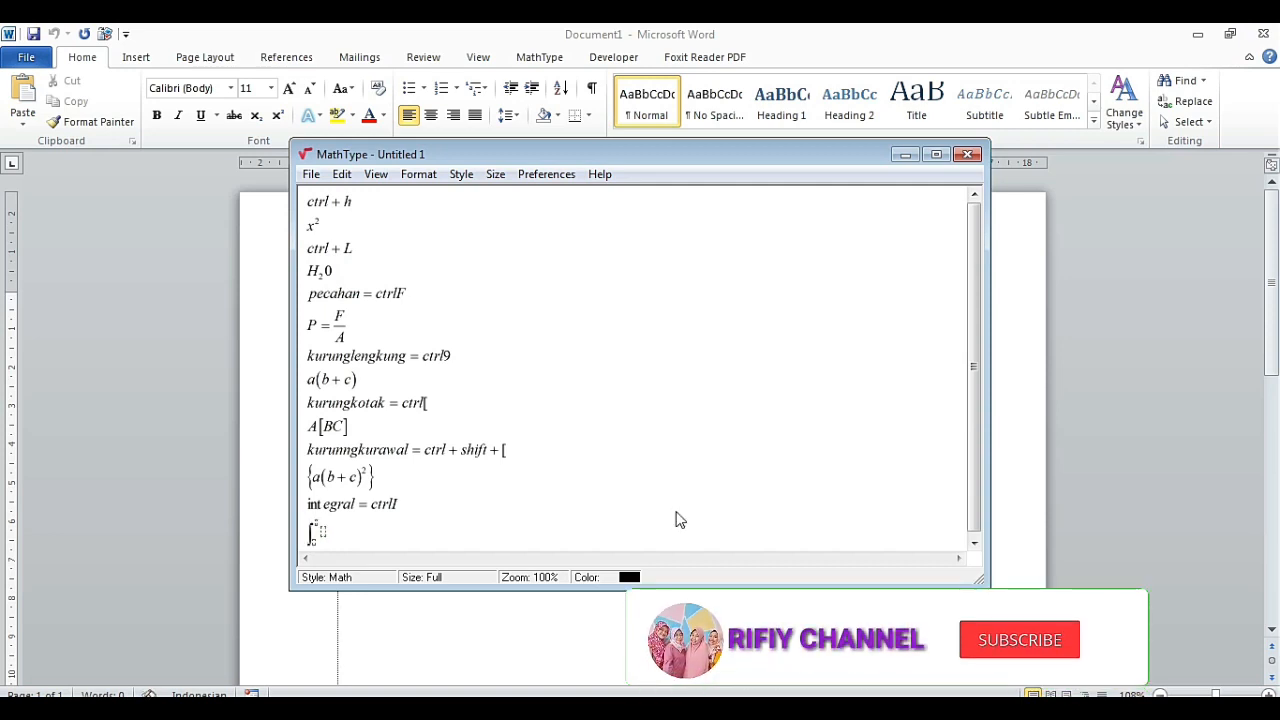
type("a")
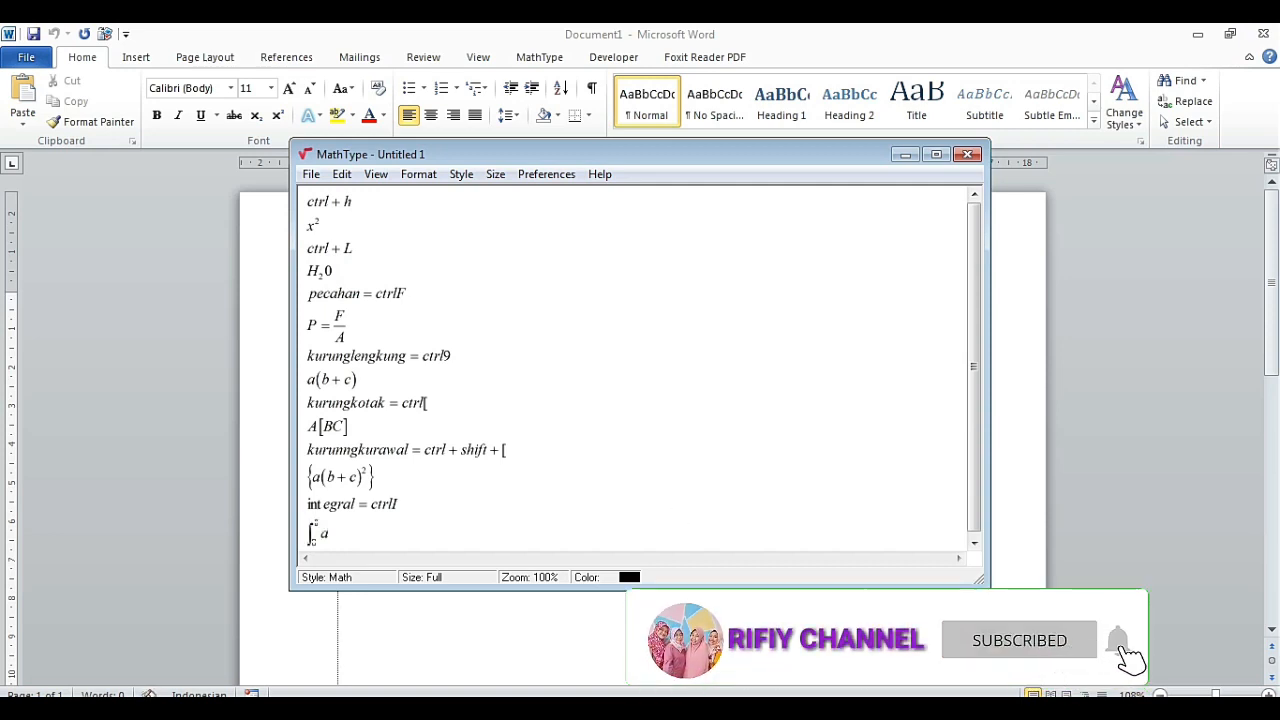
type("x")
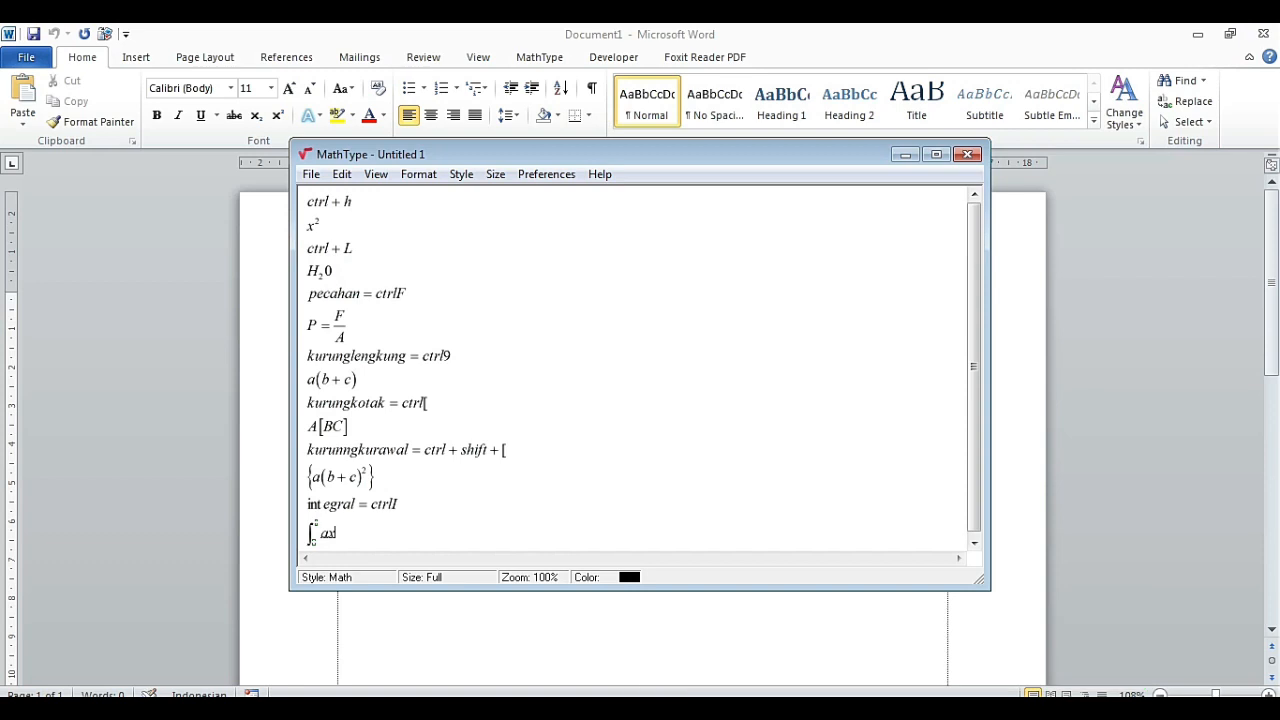
key("ctrl+h")
type("3")
Step: Set the integral's lower limit to 0 and upper limit to 1, and return to the end of the expression
left_click(315, 545)
type("0")
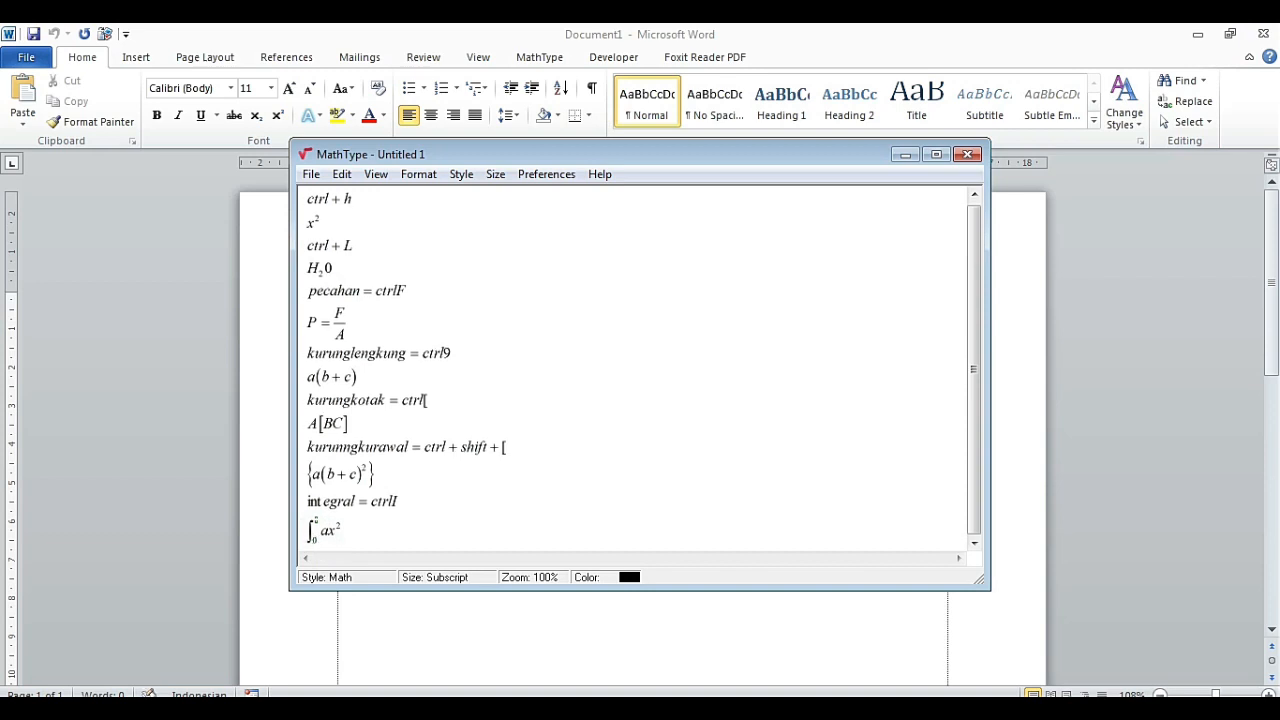
key("Up")
key("Up")
type("1")
left_click(392, 540)
left_click(368, 535)
left_click(346, 538)
Step: Add the label "vektor = ctrl + alt −" on a new line and start an empty line below it
key("Return")
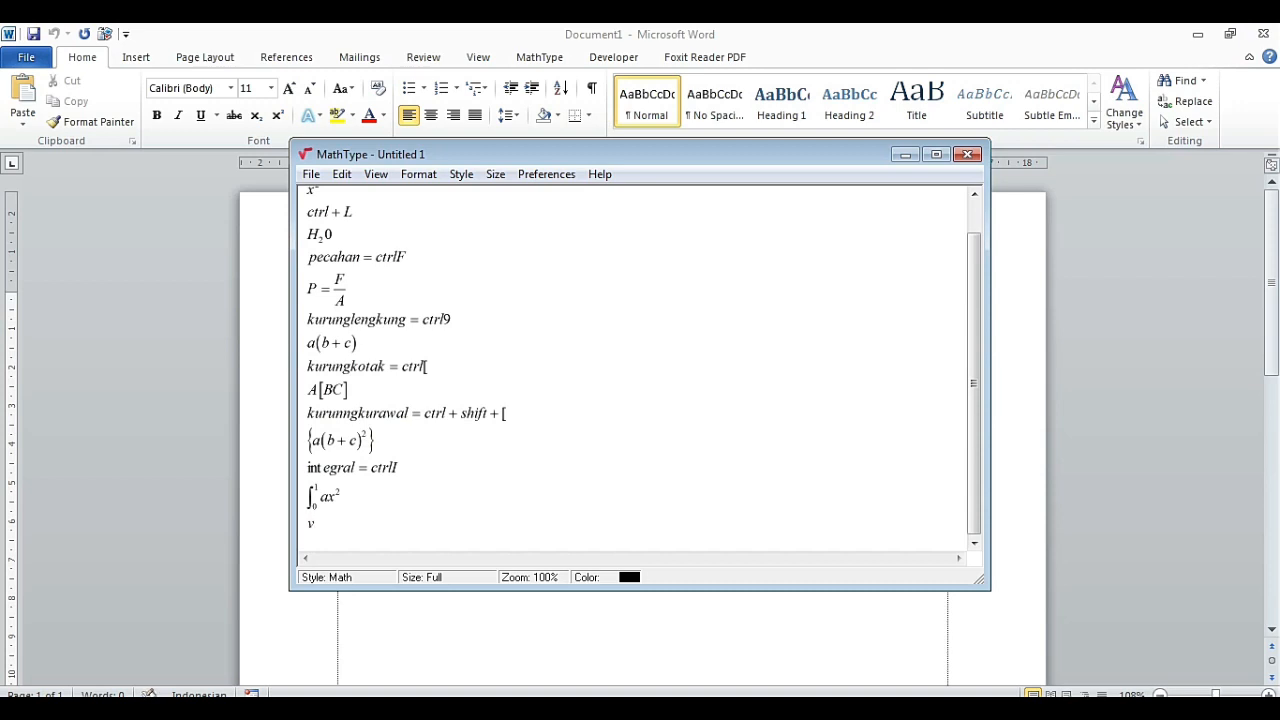
type("vektor = ctrl + alt -")
key("Return")
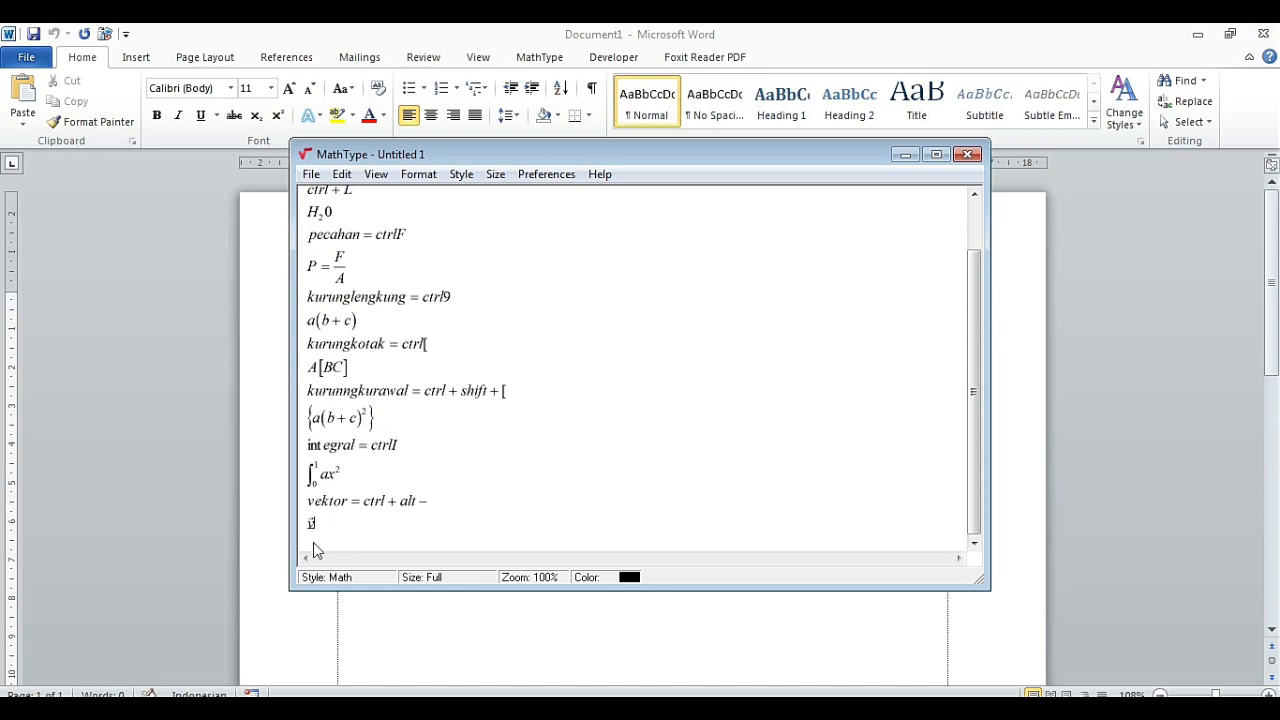
Step: Write v = s/t with a vector arrow over v and a stacked fraction of s over t
type("v⃗")
key("Tab")
type("=")
key("ctrl+f")
type("s/")
key("Tab")
type("t")
key("Tab")
Step: Add the label "vektorsatuan = ctrl6 + 6" on a new line
key("Return")
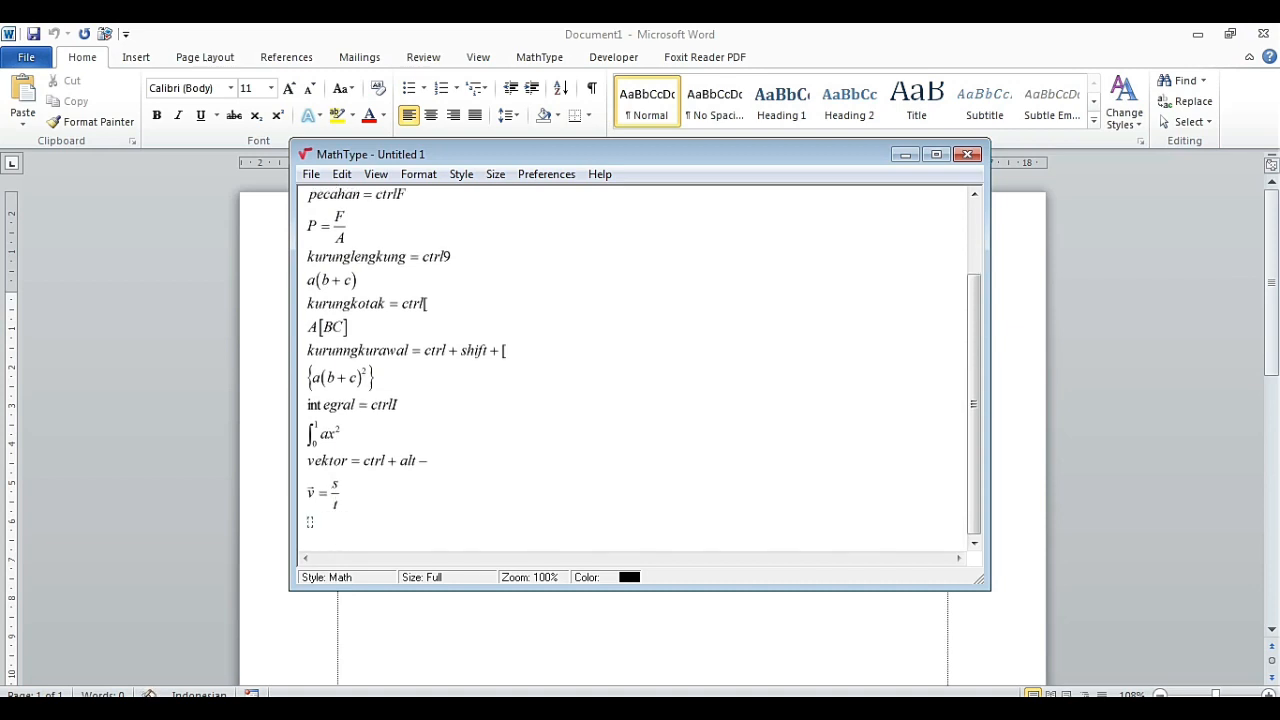
type("vektorsatuan = ")
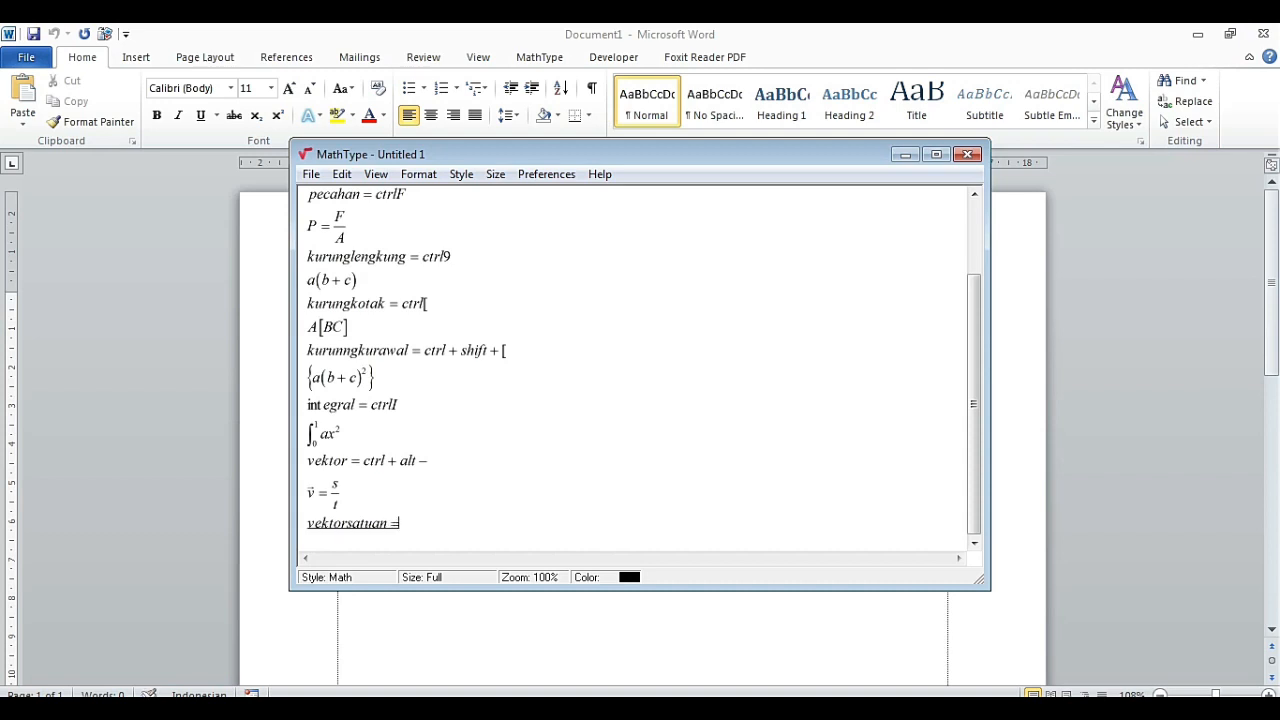
type("ctrl6 + 6")
Step: Write 4i on a new line with a hat over the i
key("Return")
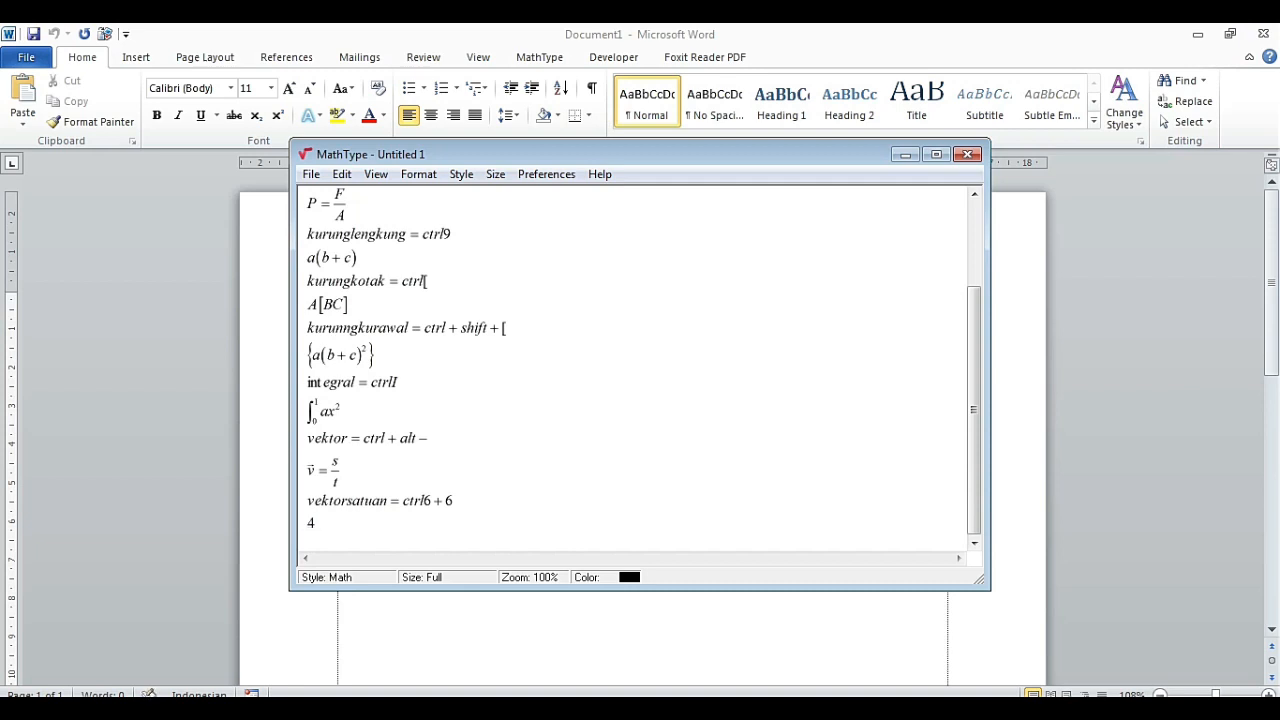
type("i")
key("ctrl+6")
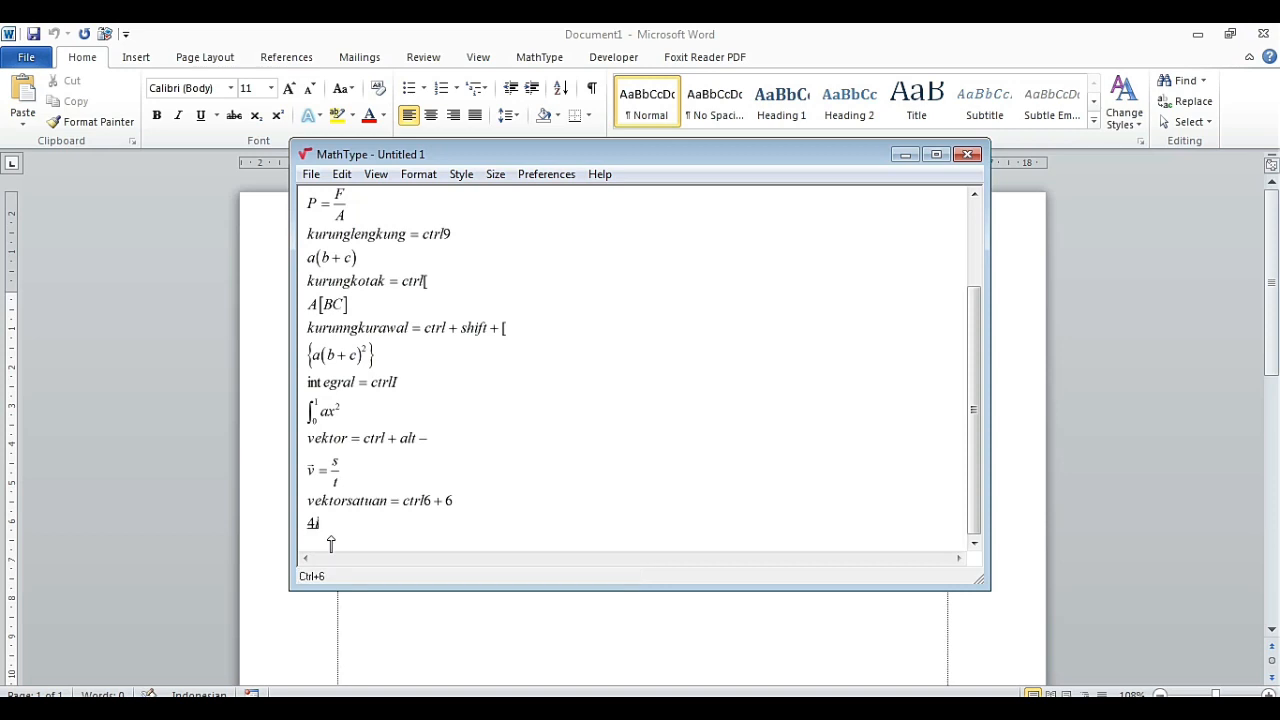
key("6")
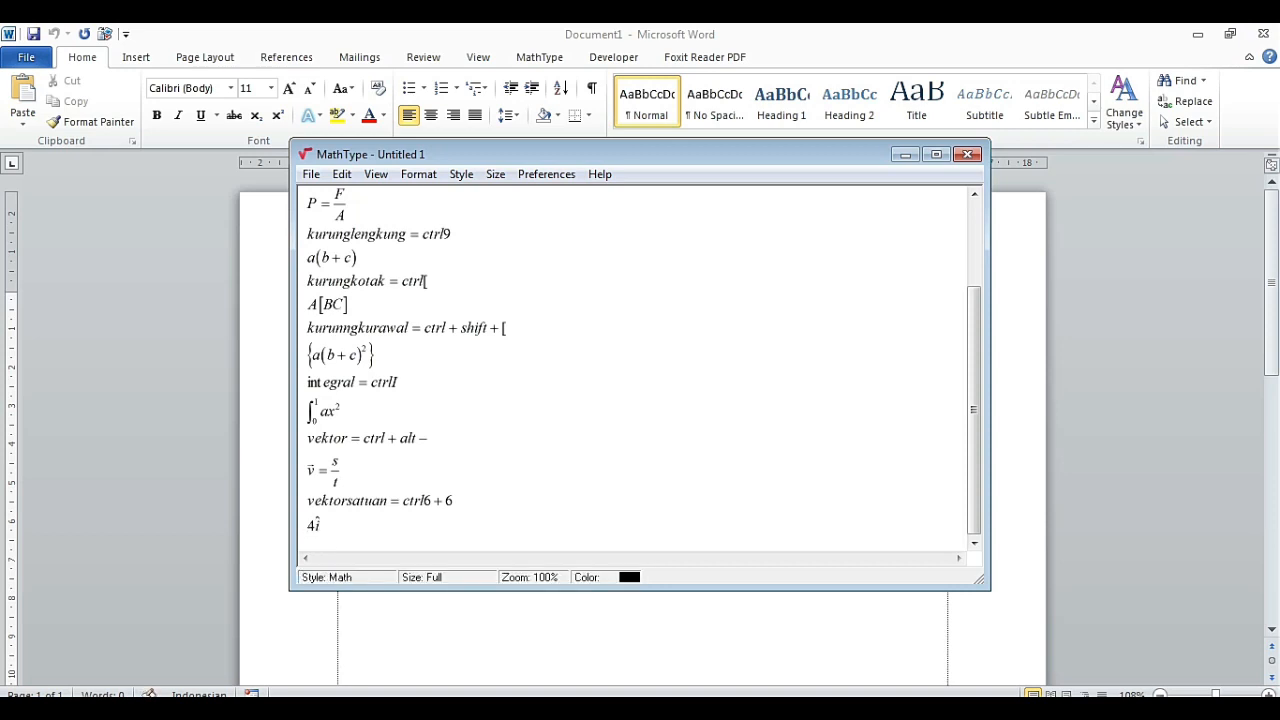
Step: Extend the unit-vector expression with + 5j
type("+")
type("5")
type("j")
Step: Try to add a hat over the j in the 4i + 5j expression
key("ctrl+6")
key("6")
key("ctrl+6")
key("6")
key("ctrl+6")
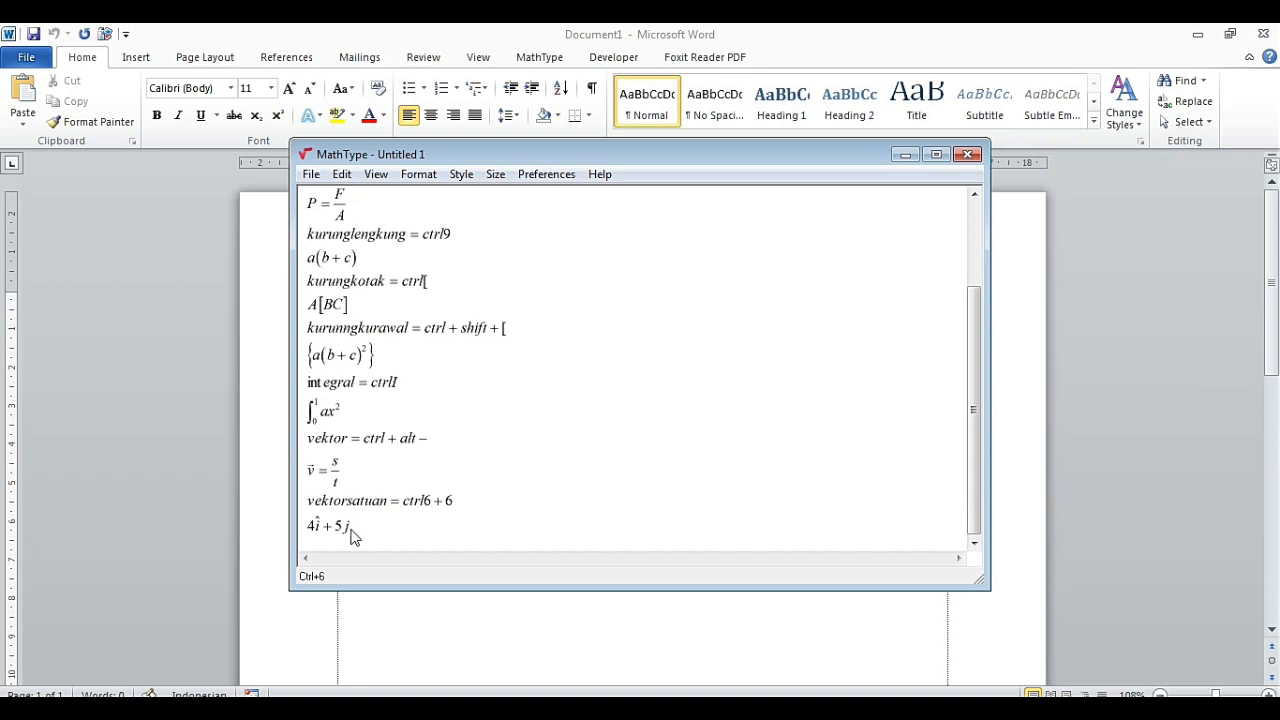
key("6")
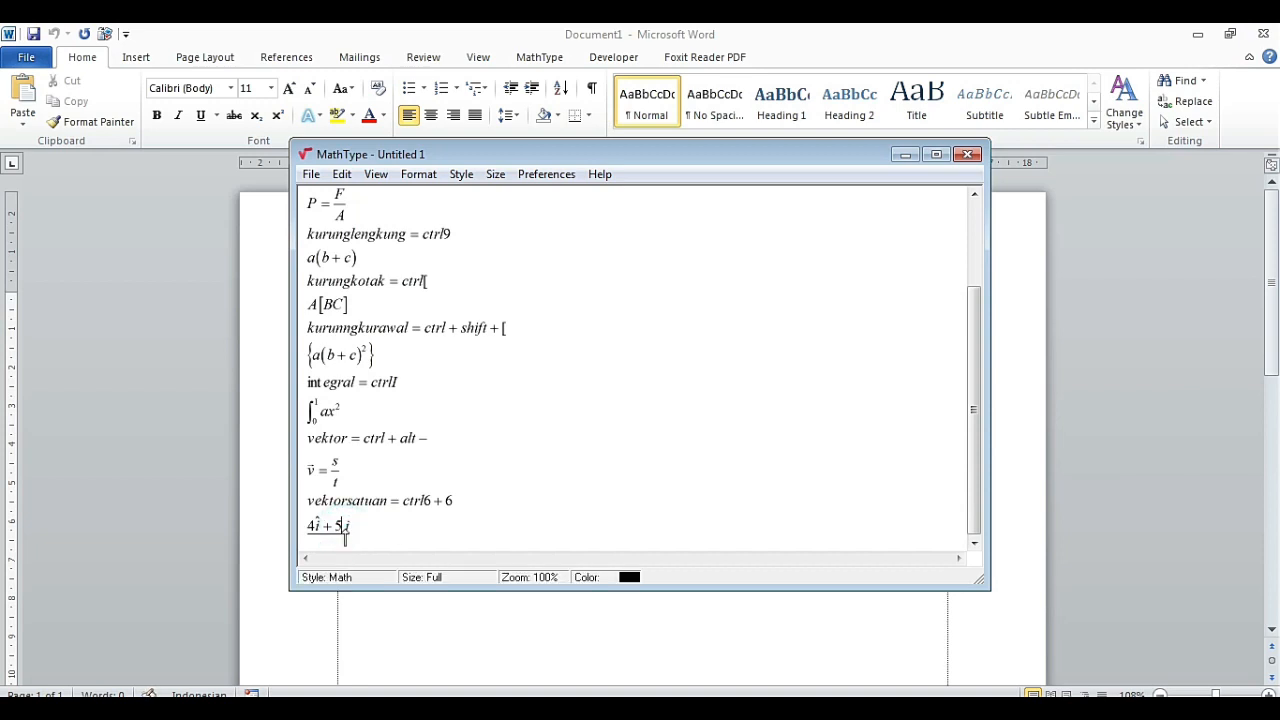
key("ctrl+6")
key("6")
left_click(347, 529)
key("ctrl+6")
key("6")
Step: Delete + 5j from the unit-vector expression and start a new line below it
key("BackSpace")
key("BackSpace")
key("Return")
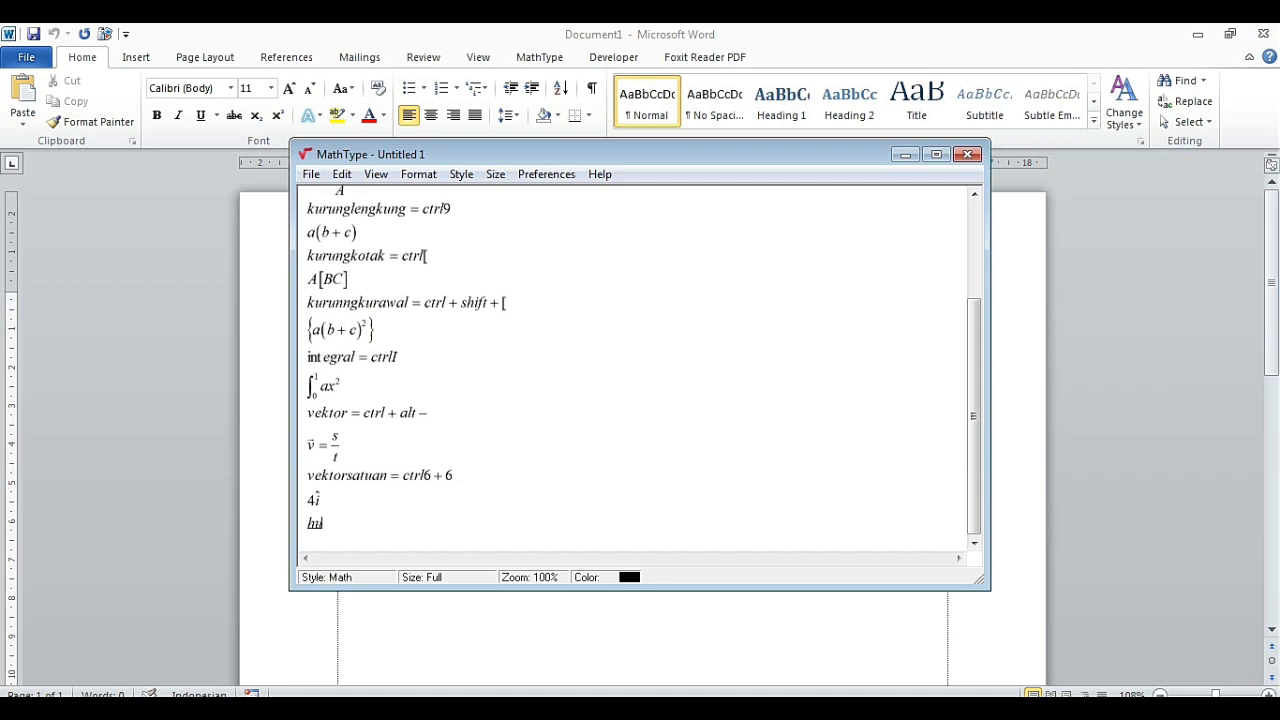
Step: Add the label "hurufyunani = ctrlG + a" for Greek letters
type("hurufyunani")
type("= ctrlG ")
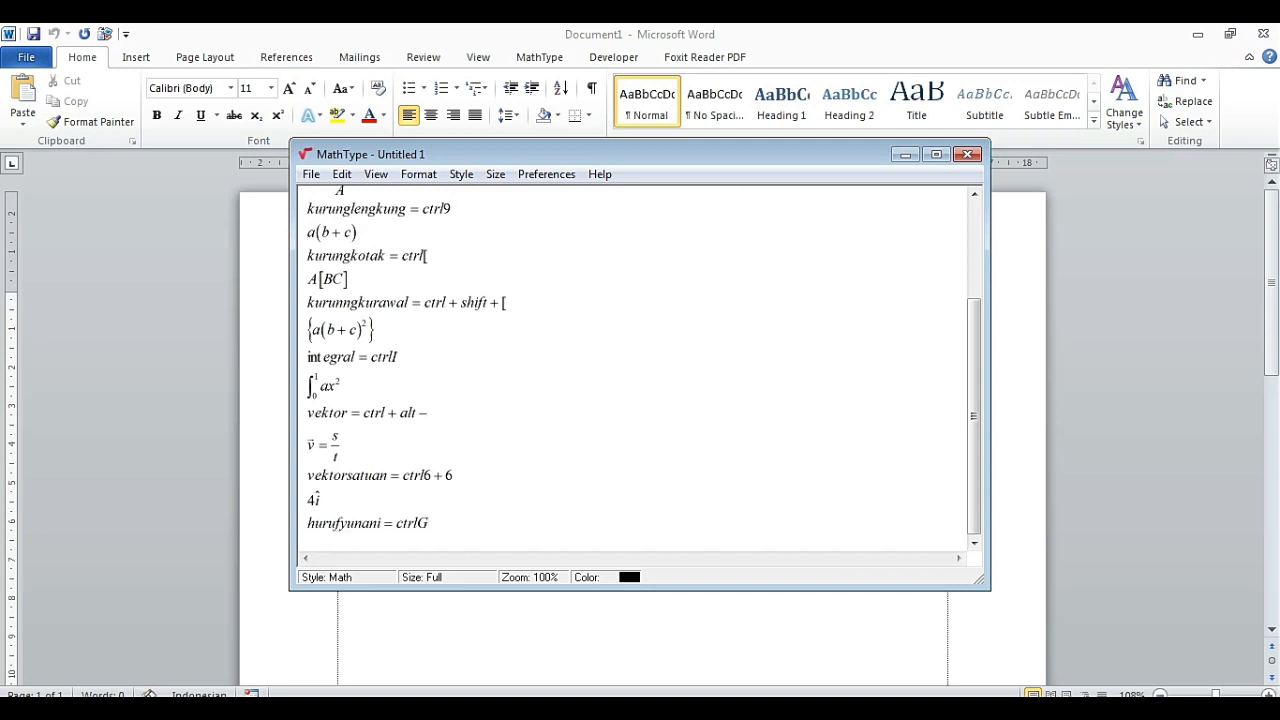
type("+")
type("a")
Step: Write v = v₀ sin on a new line, with the 0 as a subscript of the second v
key("Return")
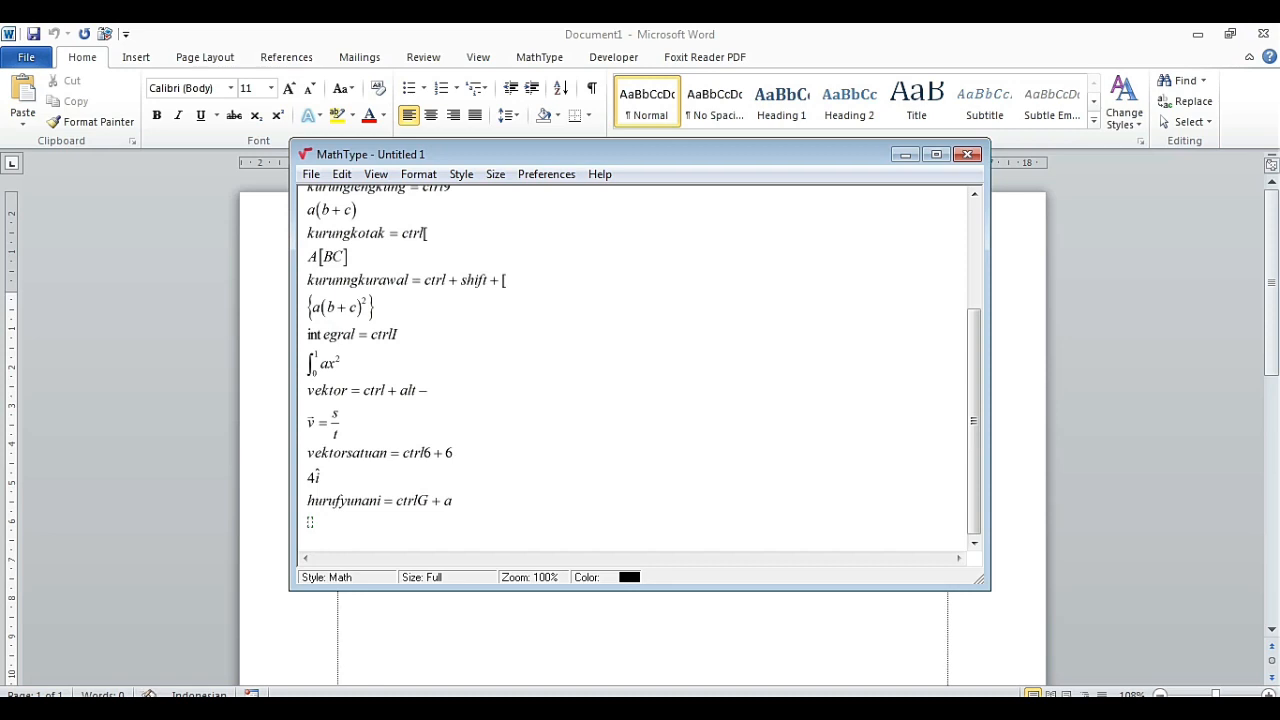
type("v = v")
key("ctrl+l")
type("0")
type("0")
key("Tab")
type("sin")
type("GGGGGG")
key("BackSpace")
key("BackSpace")
key("BackSpace")
key("BackSpace")
key("BackSpace")
key("BackSpace")
Step: Try to insert a Greek alpha after sin using the one-time Greek/Symbol style
key("ctrl+g")
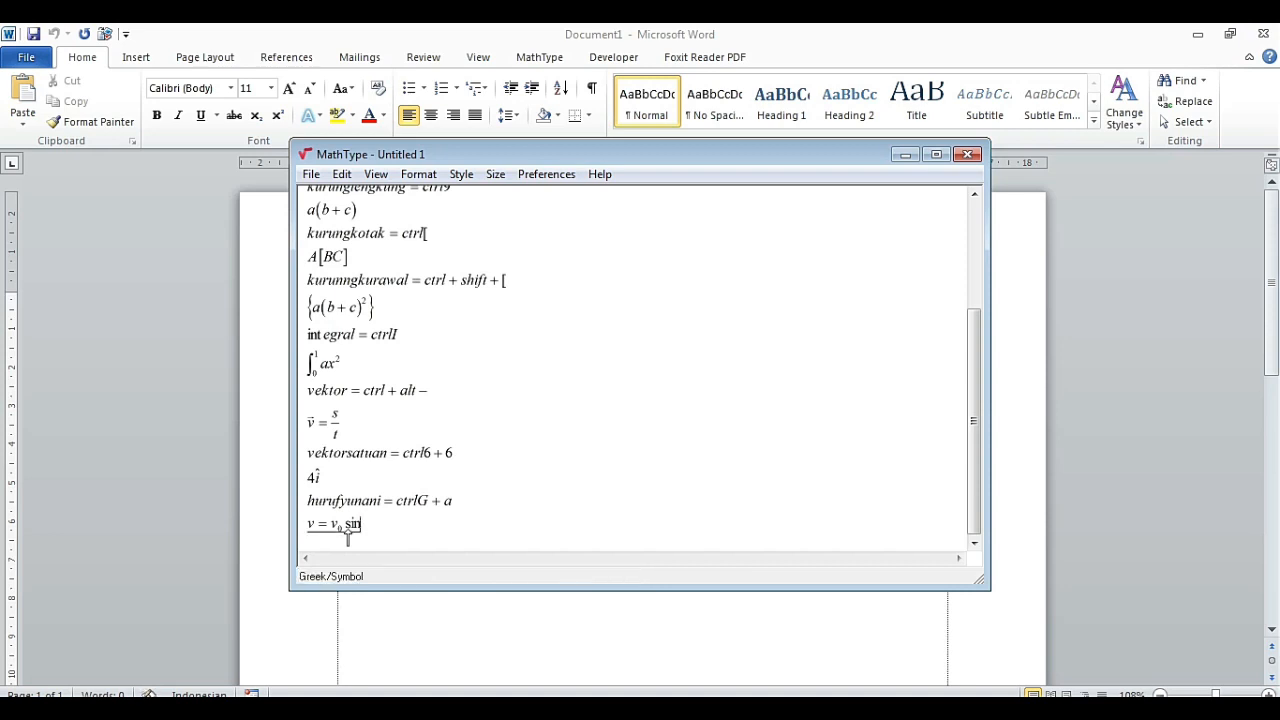
key("ctrl+a")
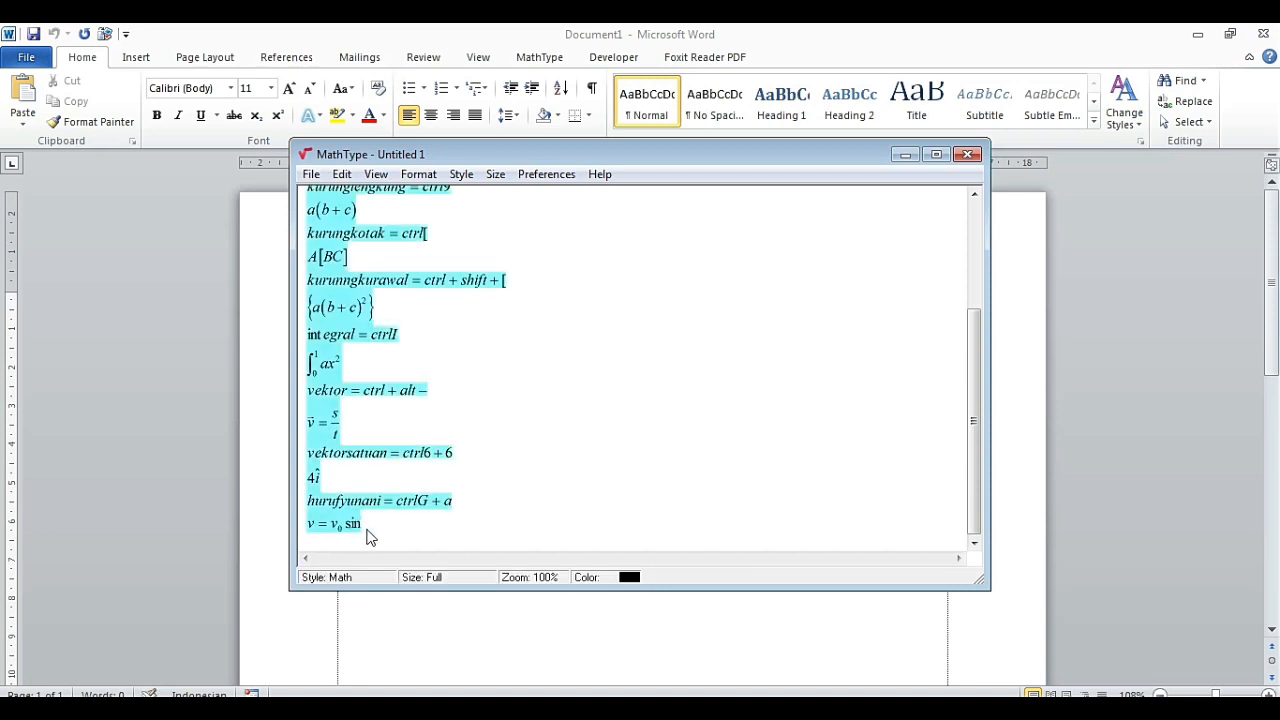
left_click(366, 535)
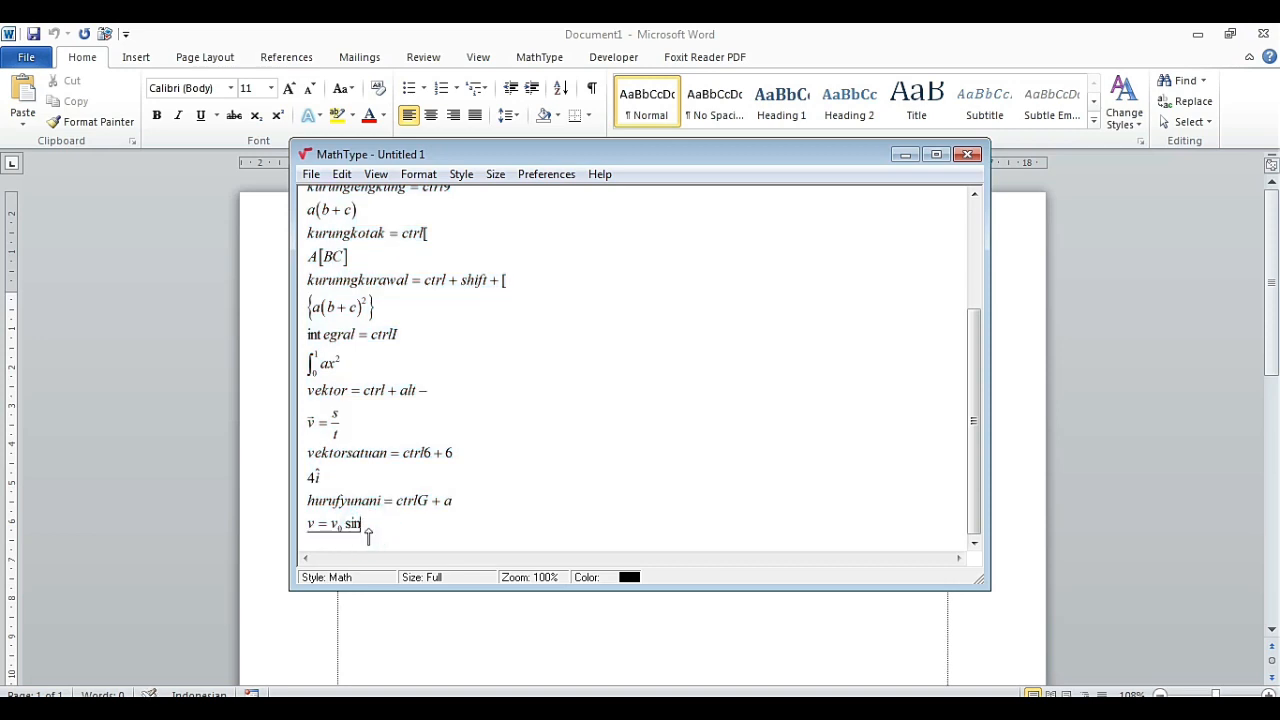
key("ctrl+g")
key("ctrl+g")
key("ctrl+g")
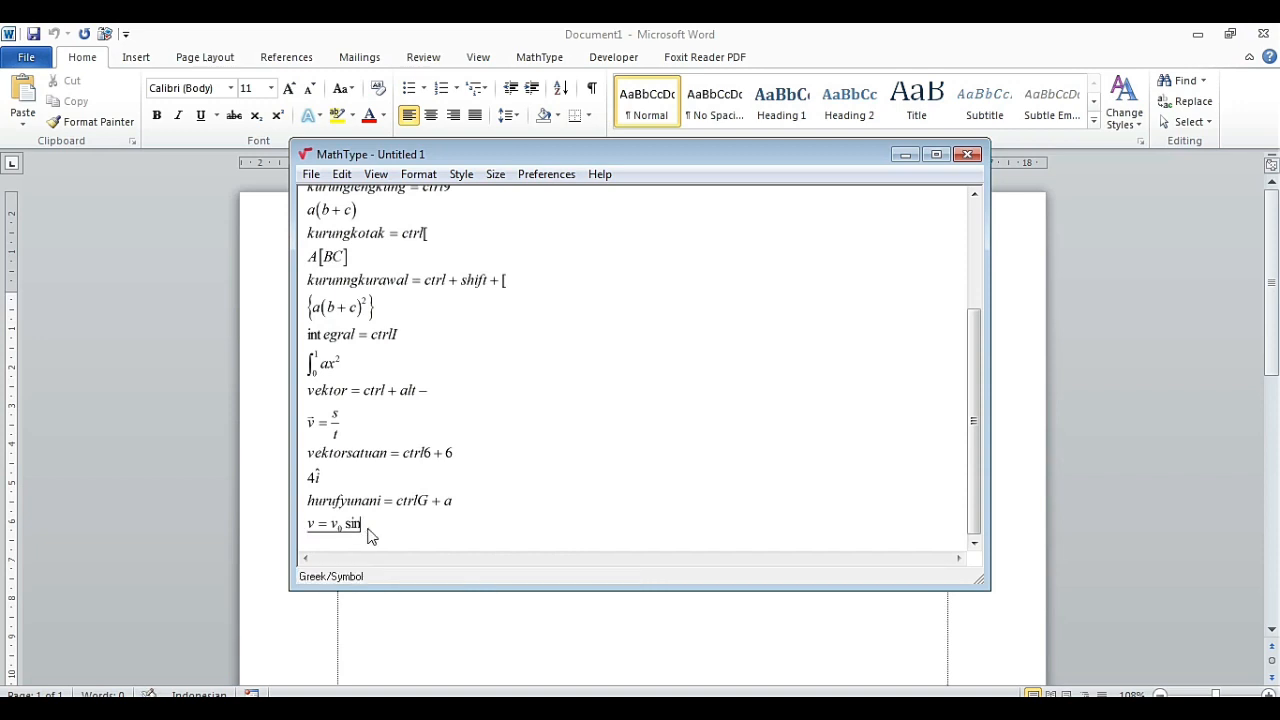
key("a")
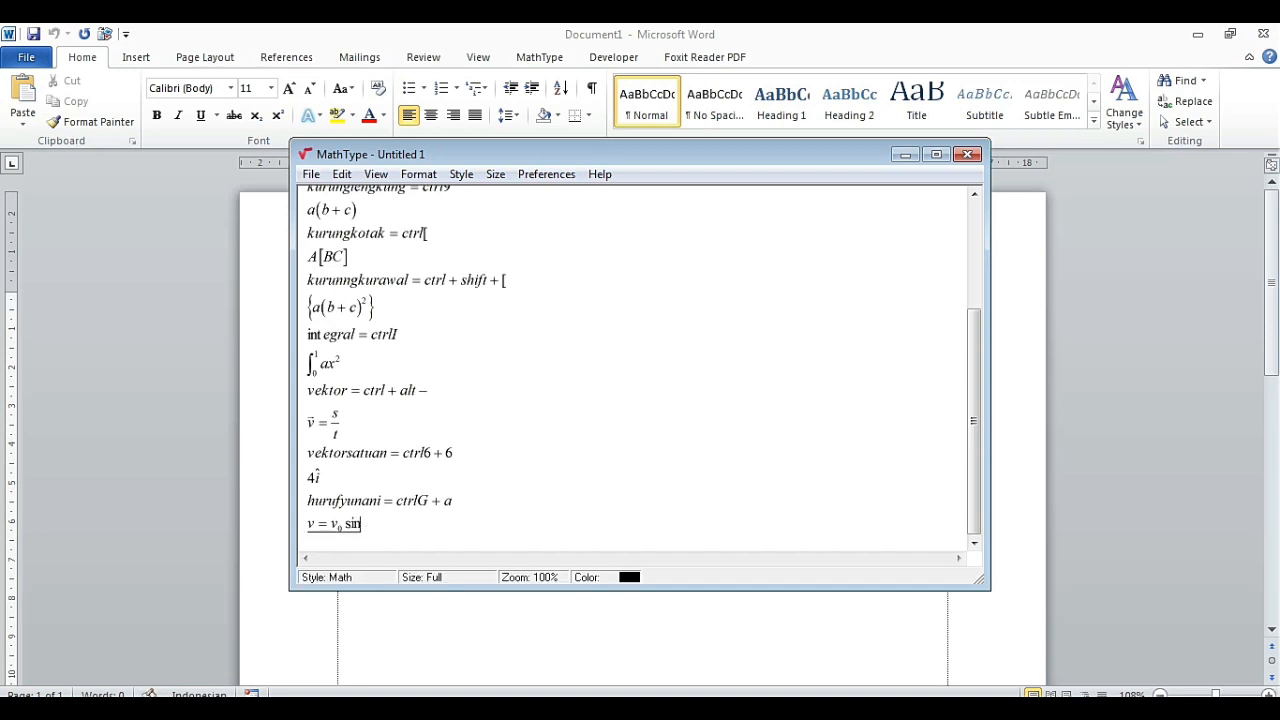
key("ctrl+h")
key("ctrl+g")
key("ctrl+a")
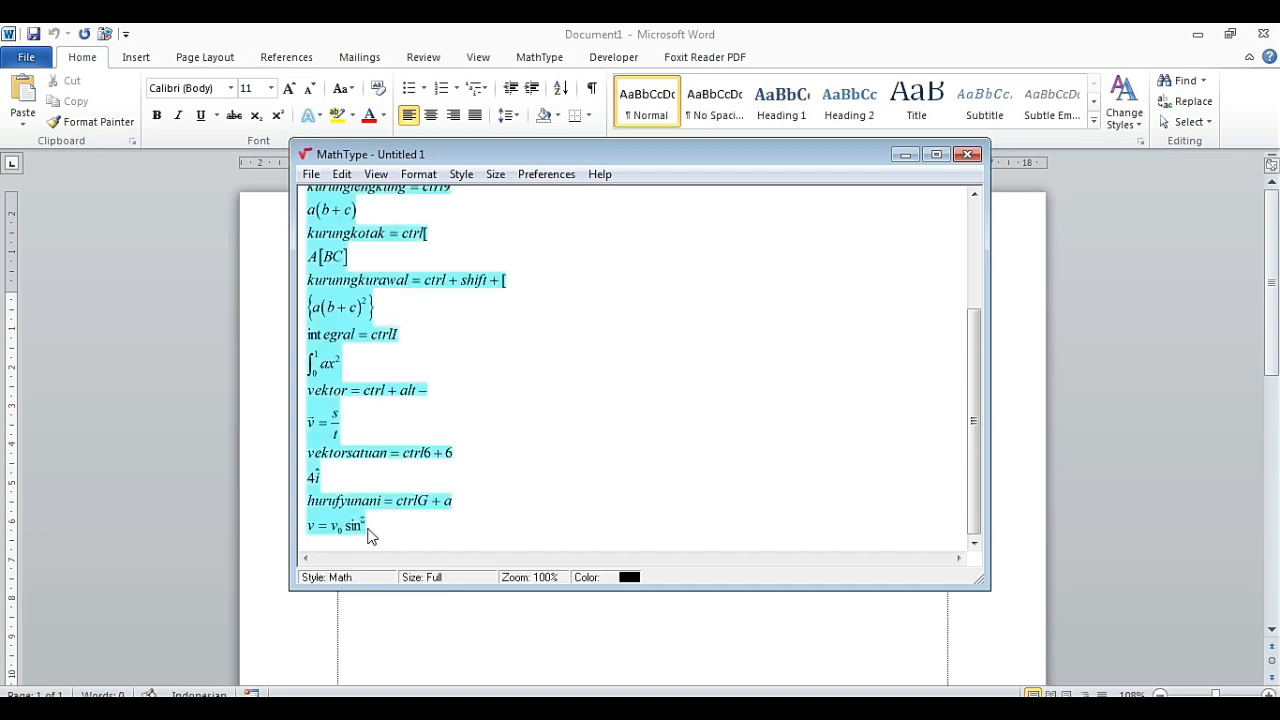
left_click(367, 532)
key("BackSpace")
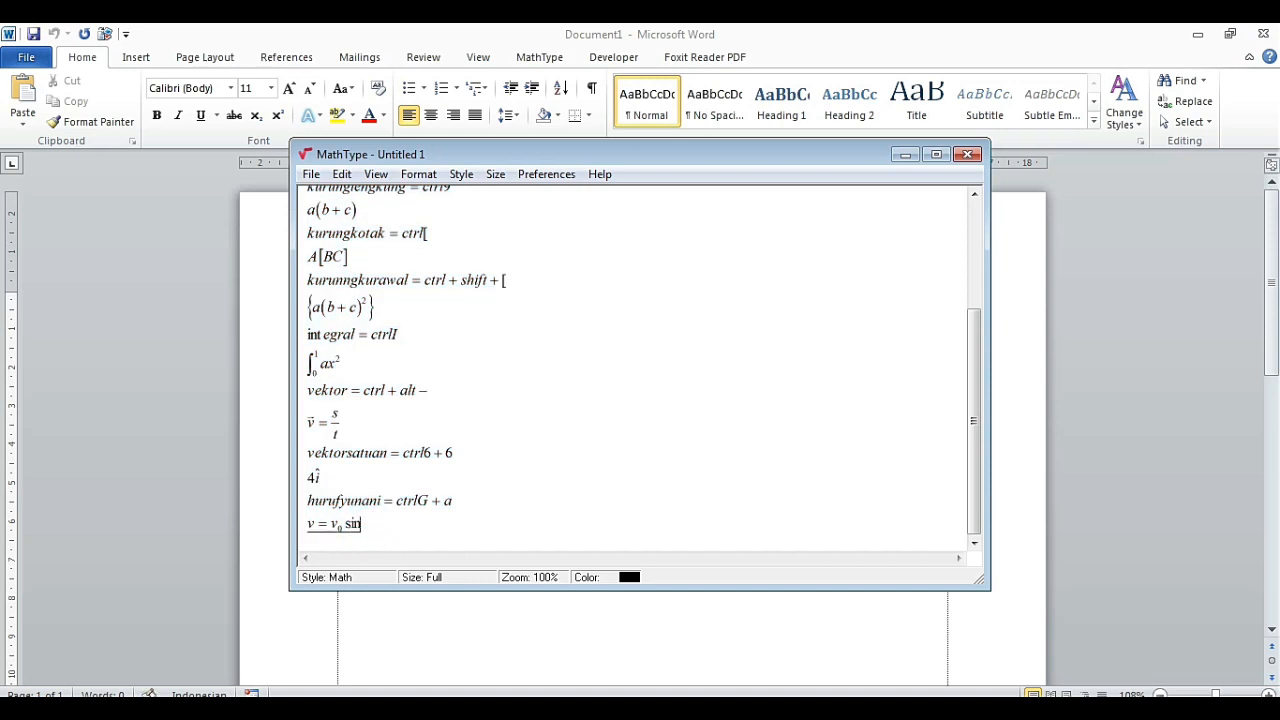
key("ctrl+g")
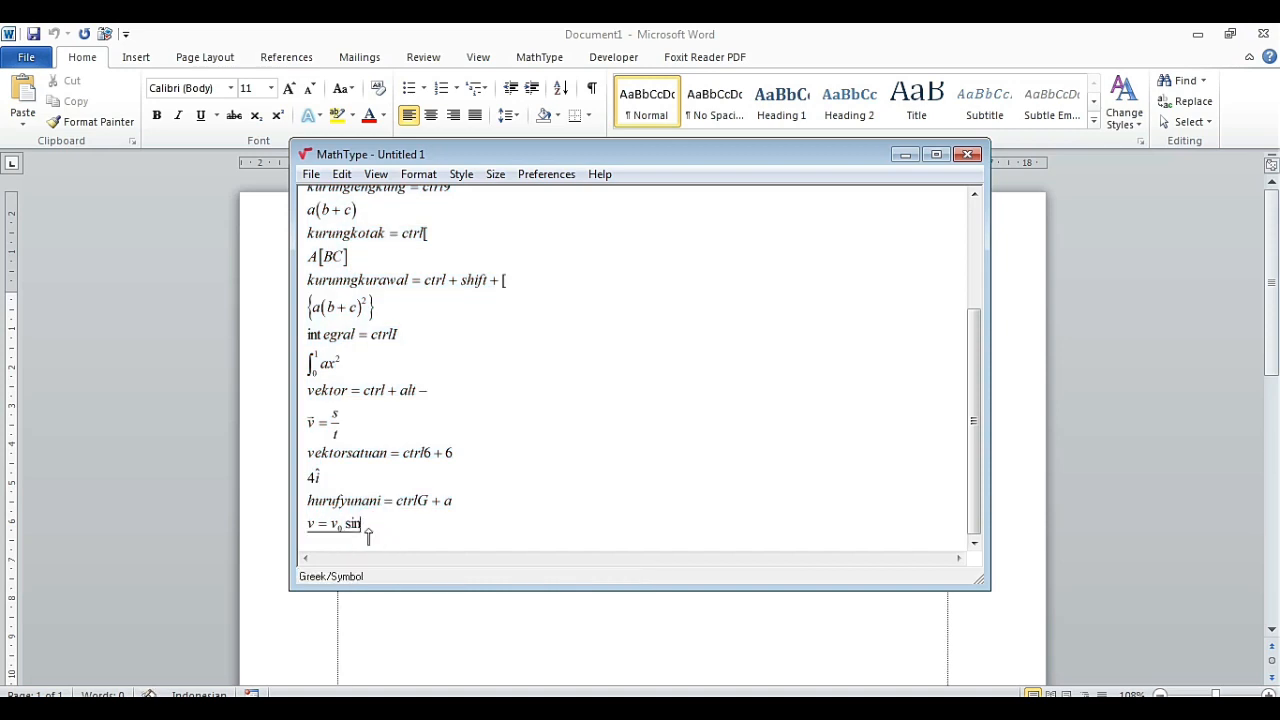
key("ctrl+a")
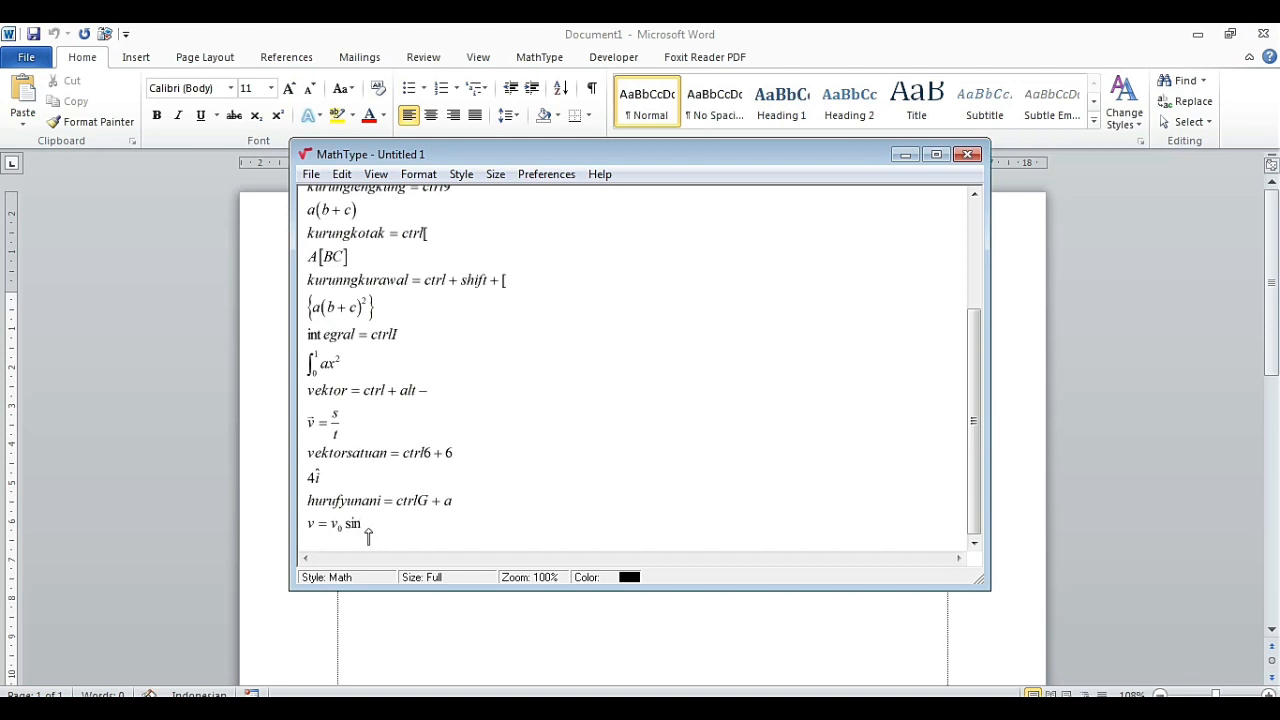
key("ctrl+g")
key("ctrl+a")
key("ctrl+g")
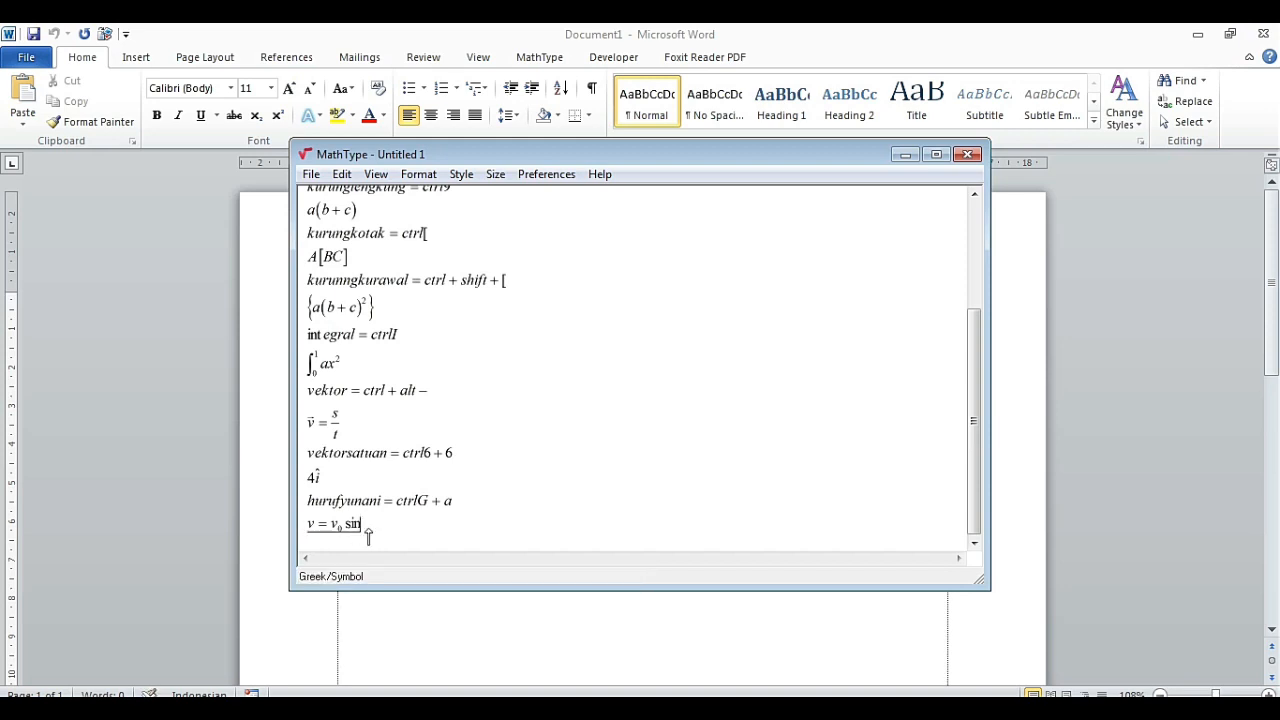
key("ctrl+a")
left_click(394, 537)
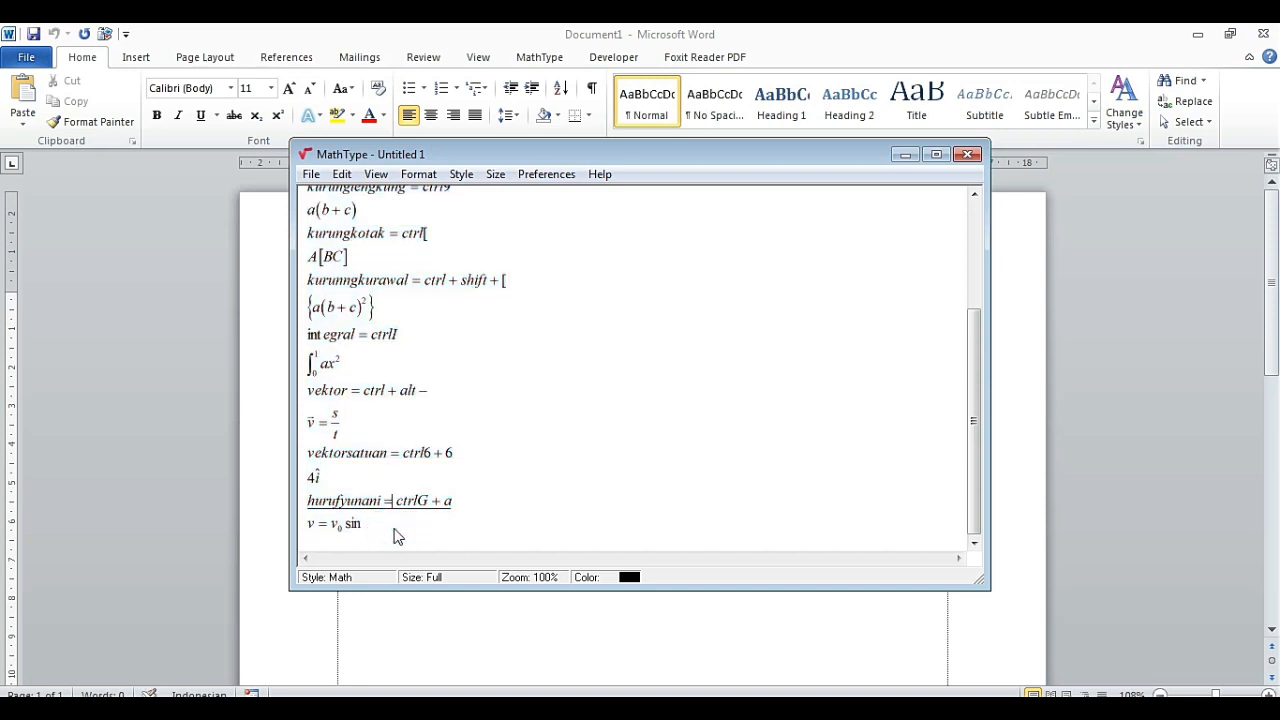
Step: Insert a Greek alpha (α) after sin in the v = v₀ sin equation
left_click(373, 530)
key("ctrl+g")
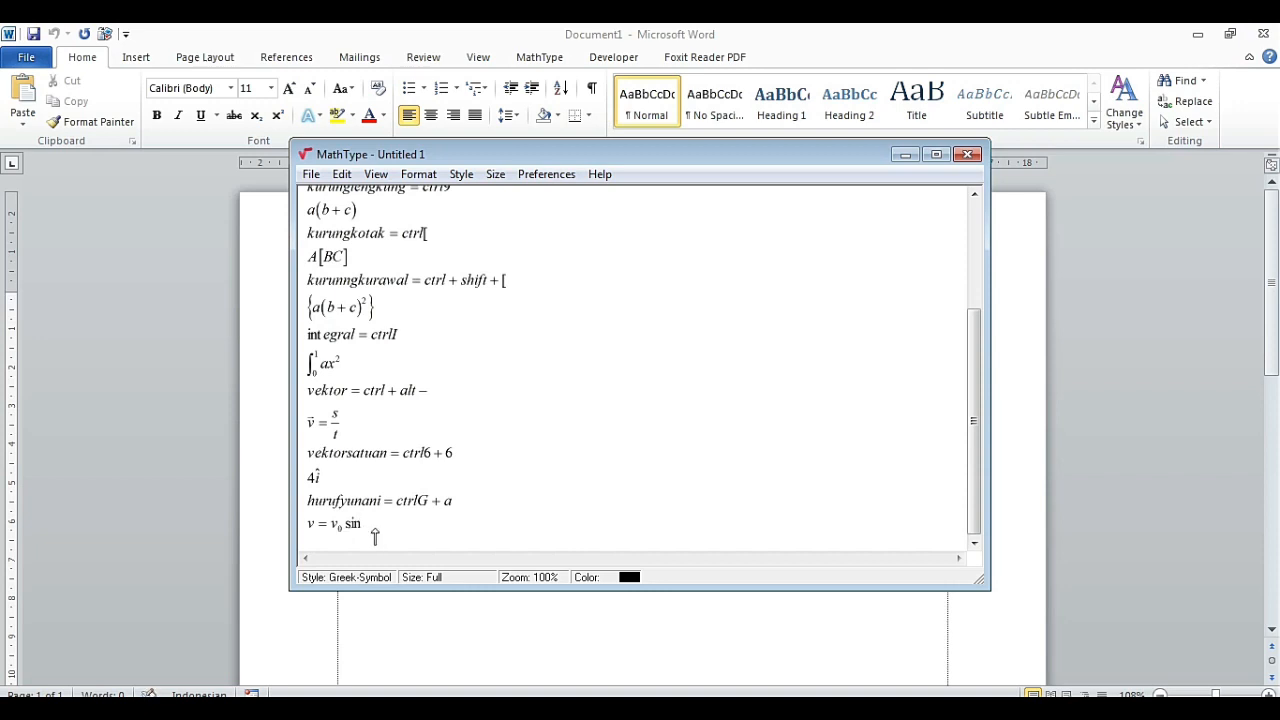
type("a")
Step: Write cos β on a new line, using the Greek letter beta
key("Return")
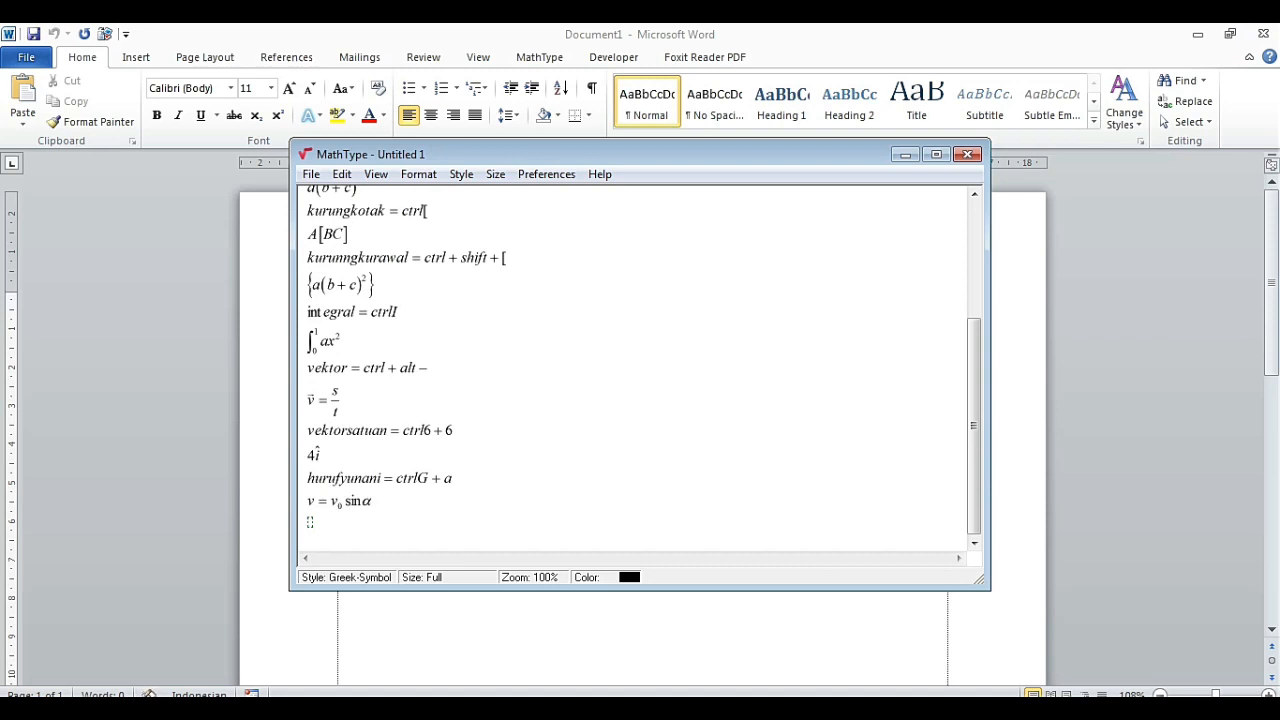
type("z")
key("BackSpace")
key("ctrl+g")
type("d")
type("o")
type("s")
key("ctrl+g")
type("g")
key("ctrl+g")
type("b")
key("Left")
key("BackSpace")
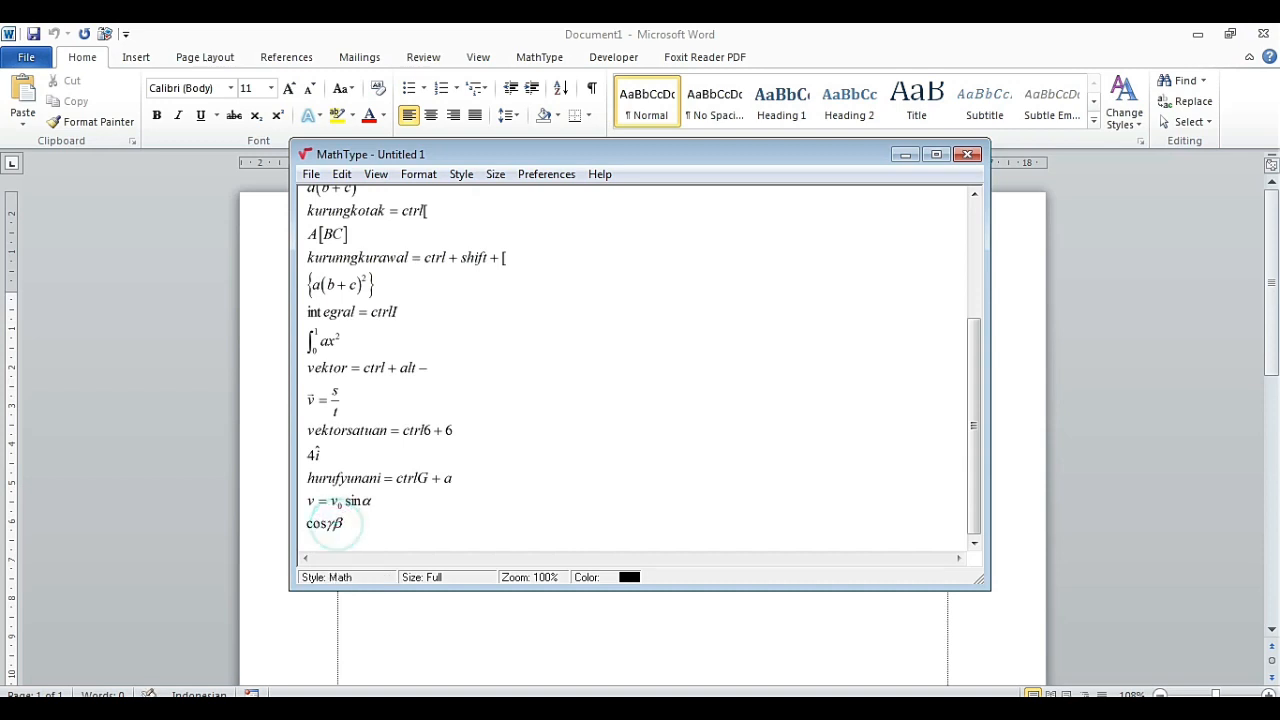
left_click(366, 527)
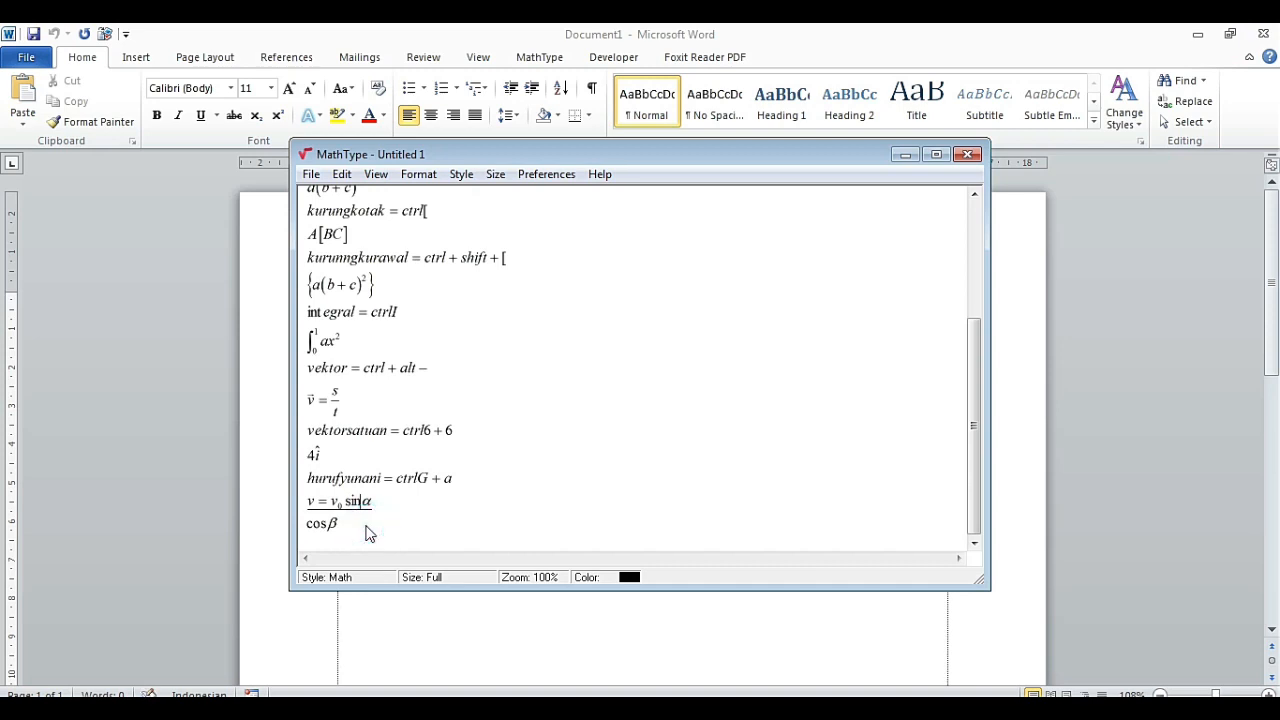
left_click(341, 535)
Step: Change the word "vektor" in the vector label to the Text style
left_click(347, 369)
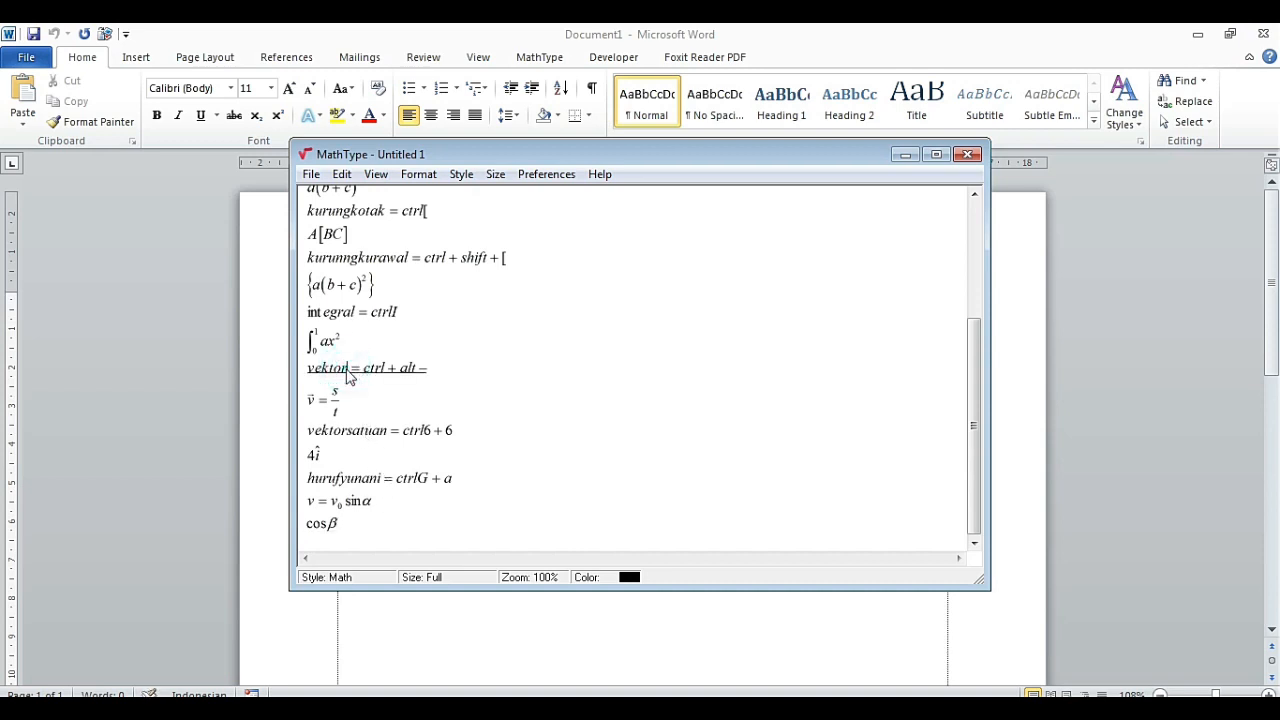
left_click_drag(347, 370, 309, 373)
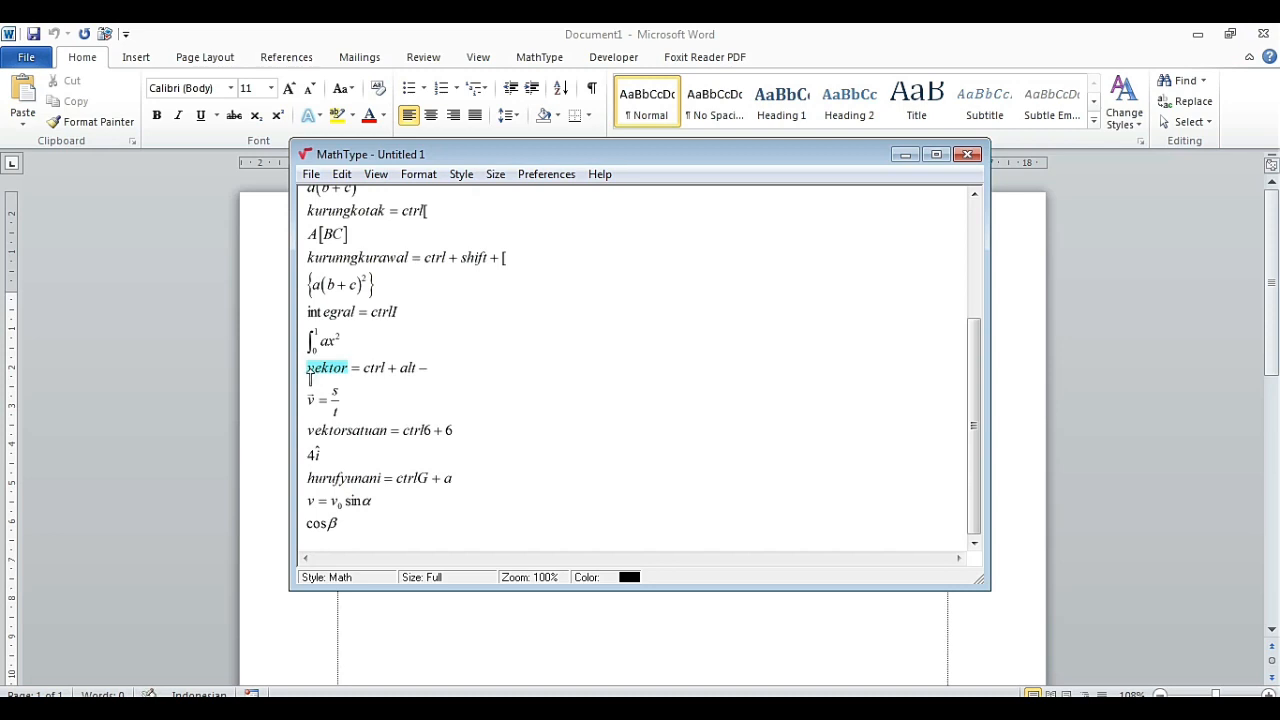
key("ctrl+shift+e")
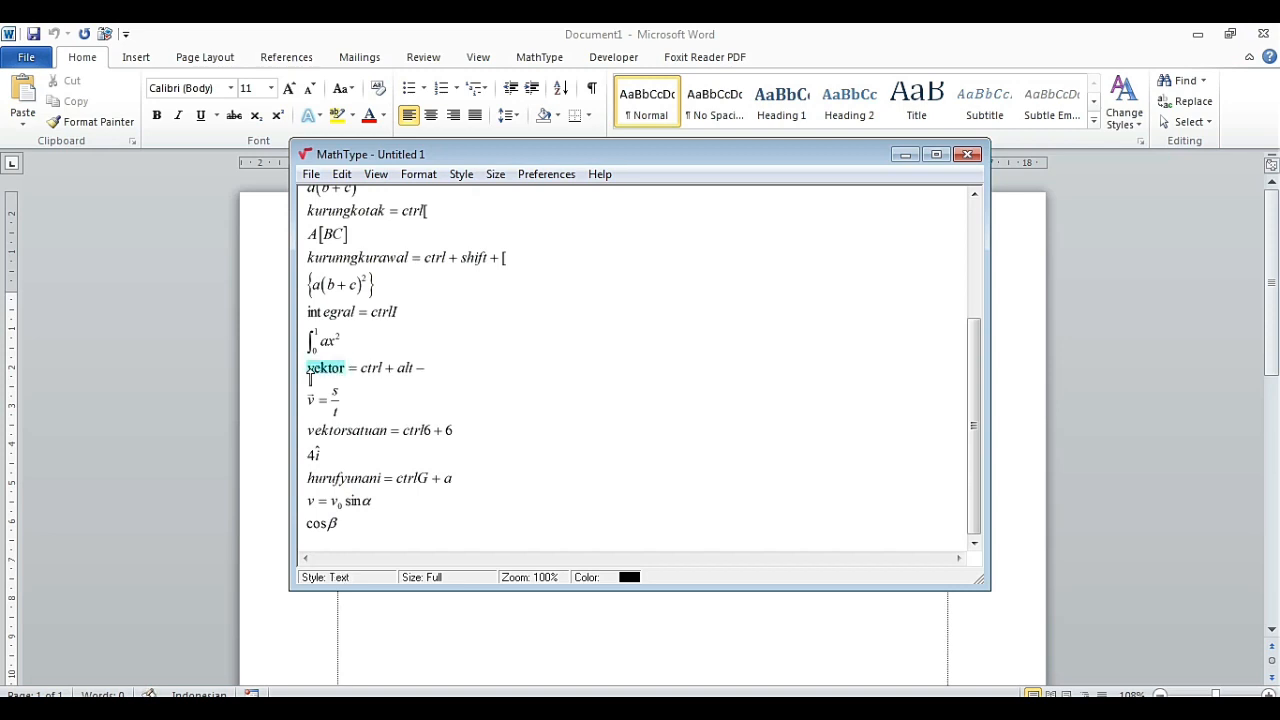
left_click(404, 396)
Step: Write "rata-rata" on a new line below cos β and format it in the Text style
left_click(373, 532)
left_click(356, 528)
left_click(342, 530)
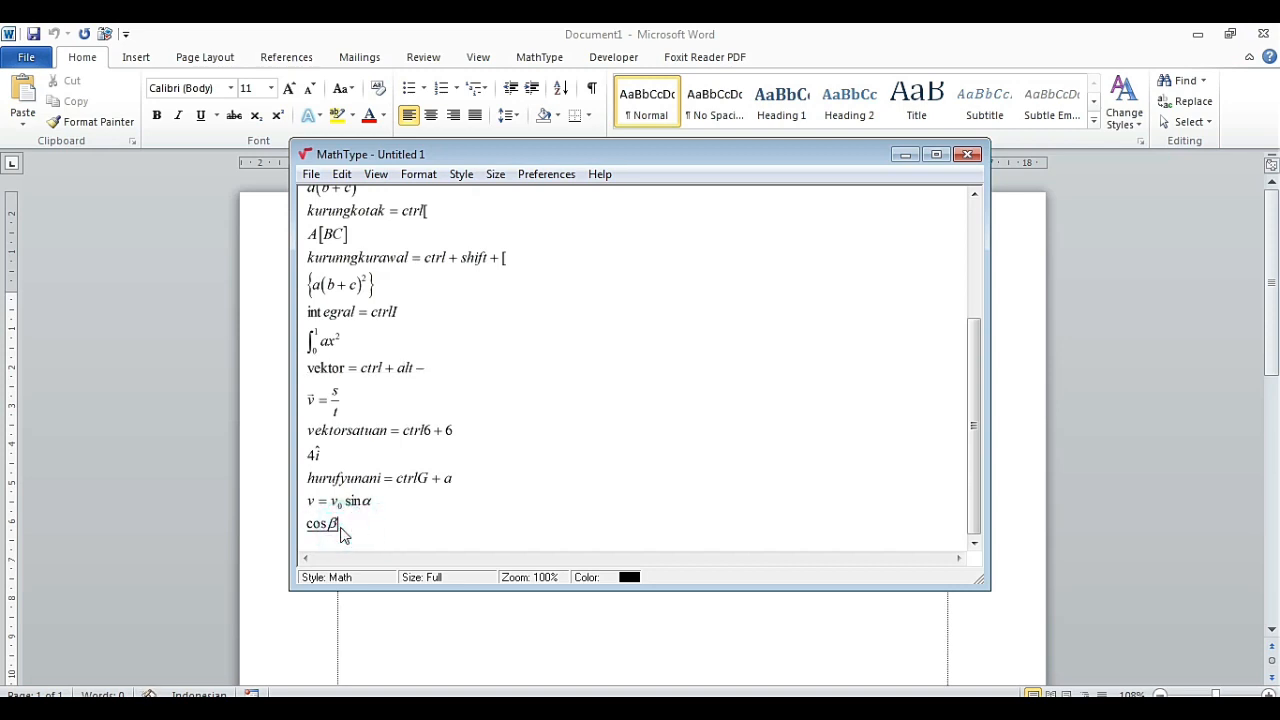
key("Return")
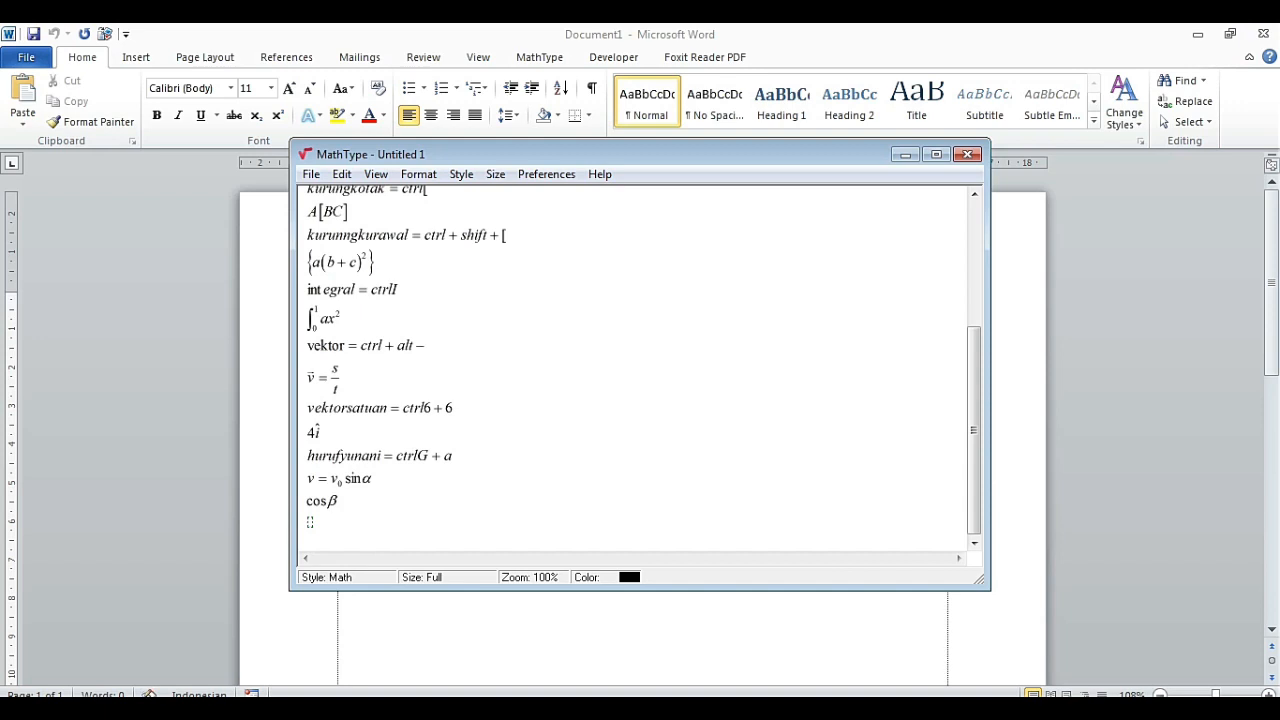
type("rata - rata")
left_click(381, 527)
left_click_drag(381, 527, 307, 530)
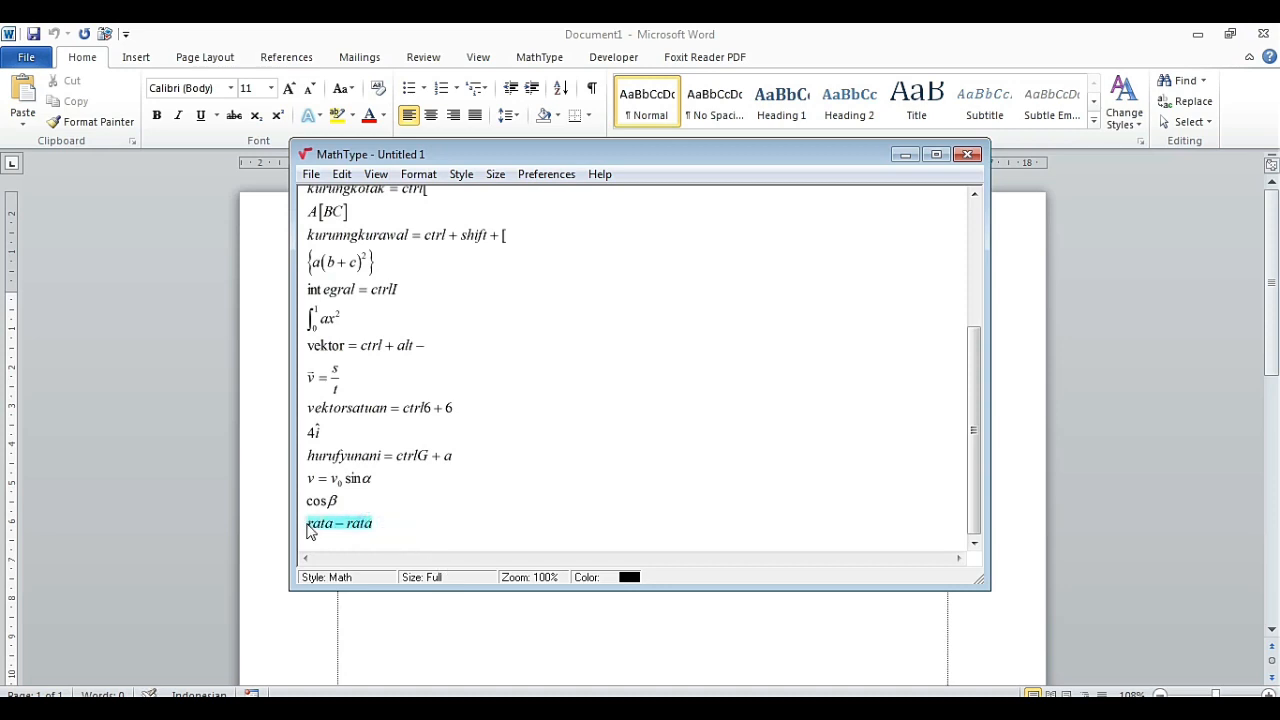
key("ctrl+shift+e")
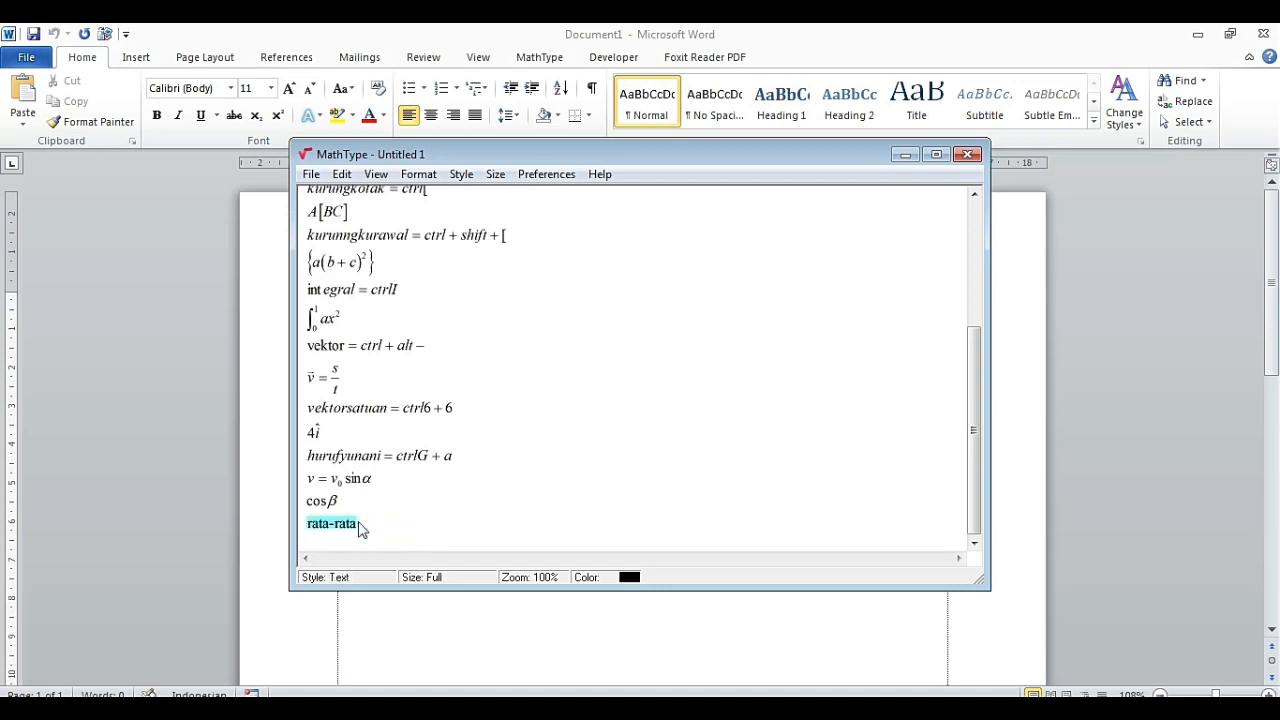
left_click(382, 530)
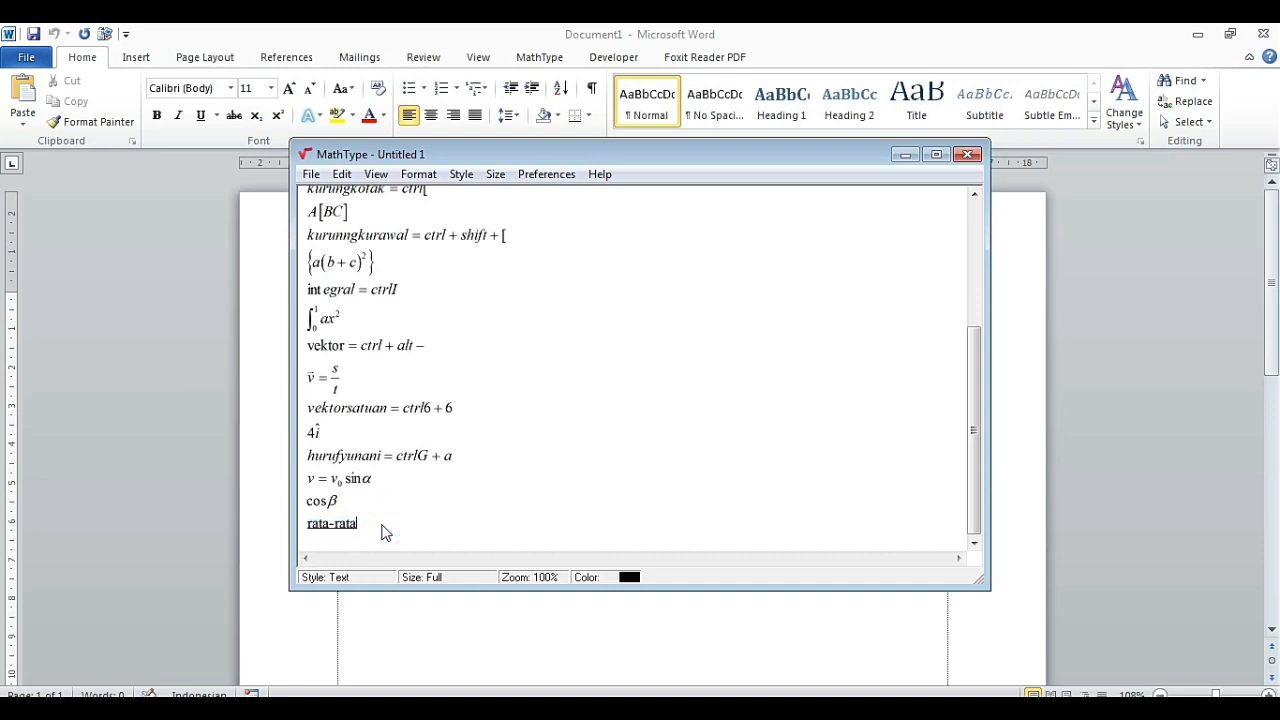
Step: Add an equals sign and a stacked fraction of jumlah over N after rata-rata
type("=")
key("ctrl+f")
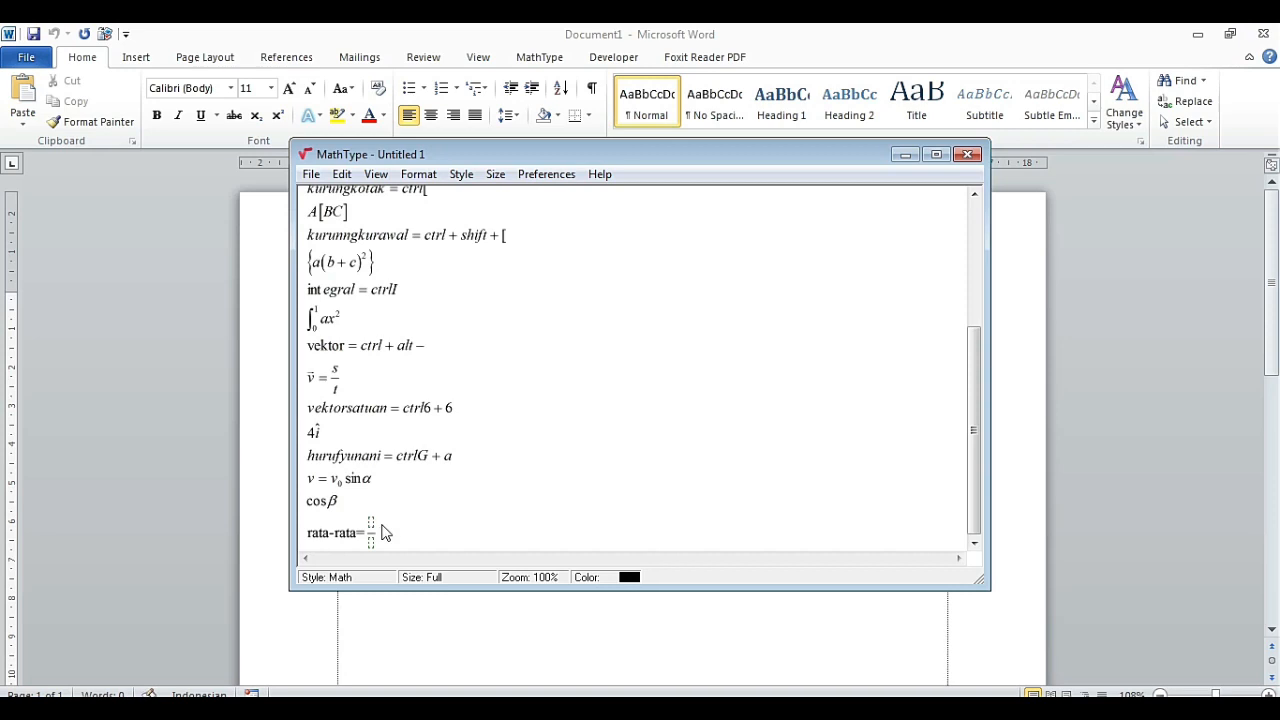
type("jumlah")
key("Tab")
type("N")
Step: Change the numerator "jumlah" to the Text style
left_click_drag(369, 531, 416, 532)
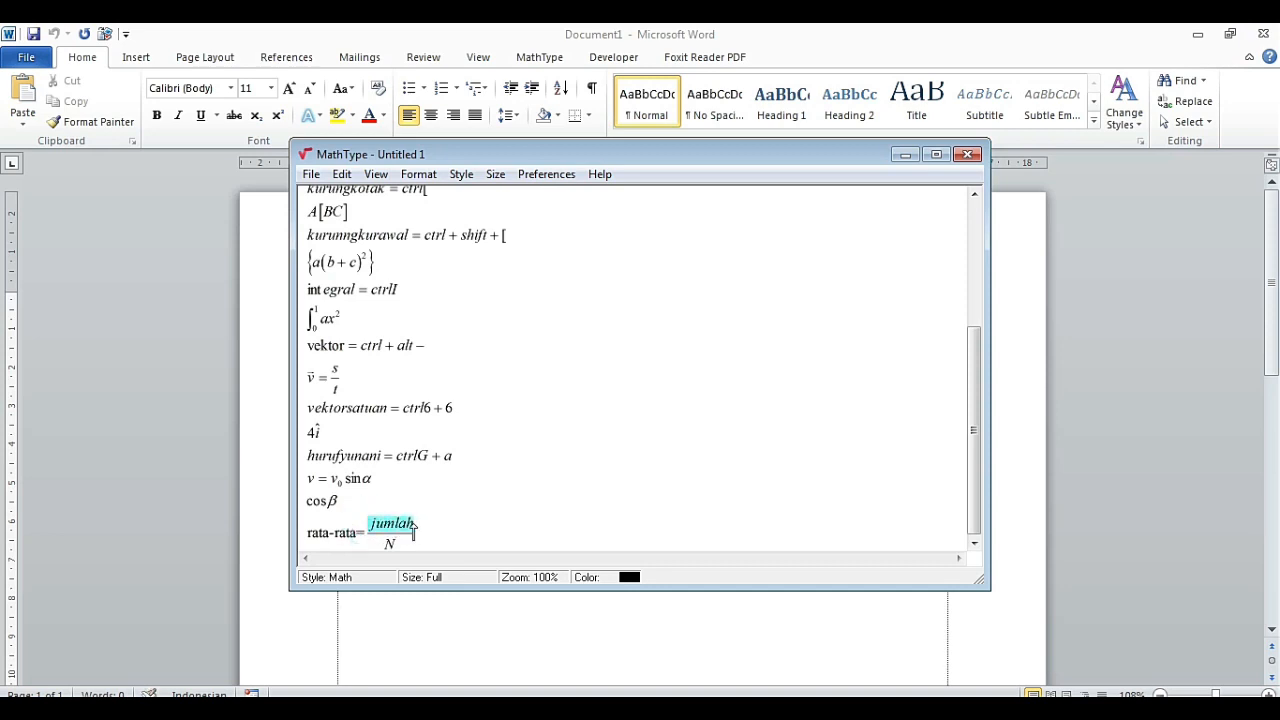
key("ctrl+shift+e")
left_click(464, 538)
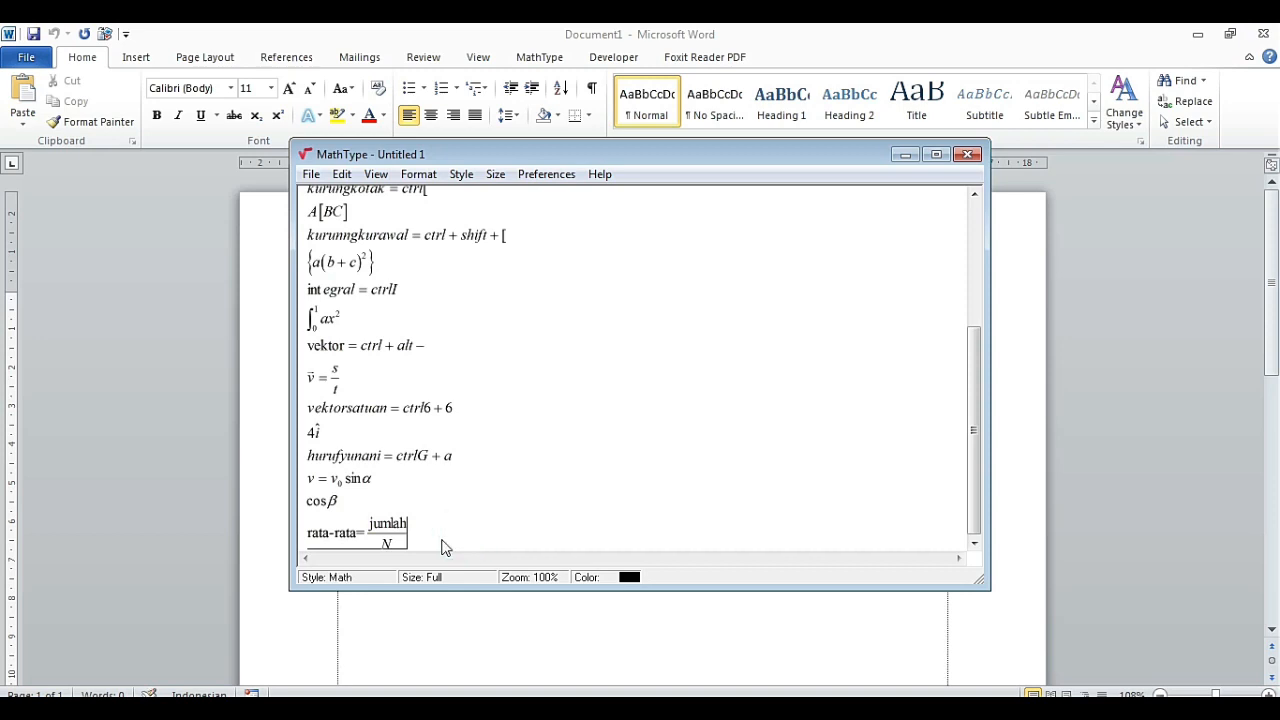
Step: Copy the whole rata-rata = jumlah/N formula
left_click_drag(438, 539, 350, 543)
left_click(445, 539)
double_click(445, 539)
key("ctrl+c")
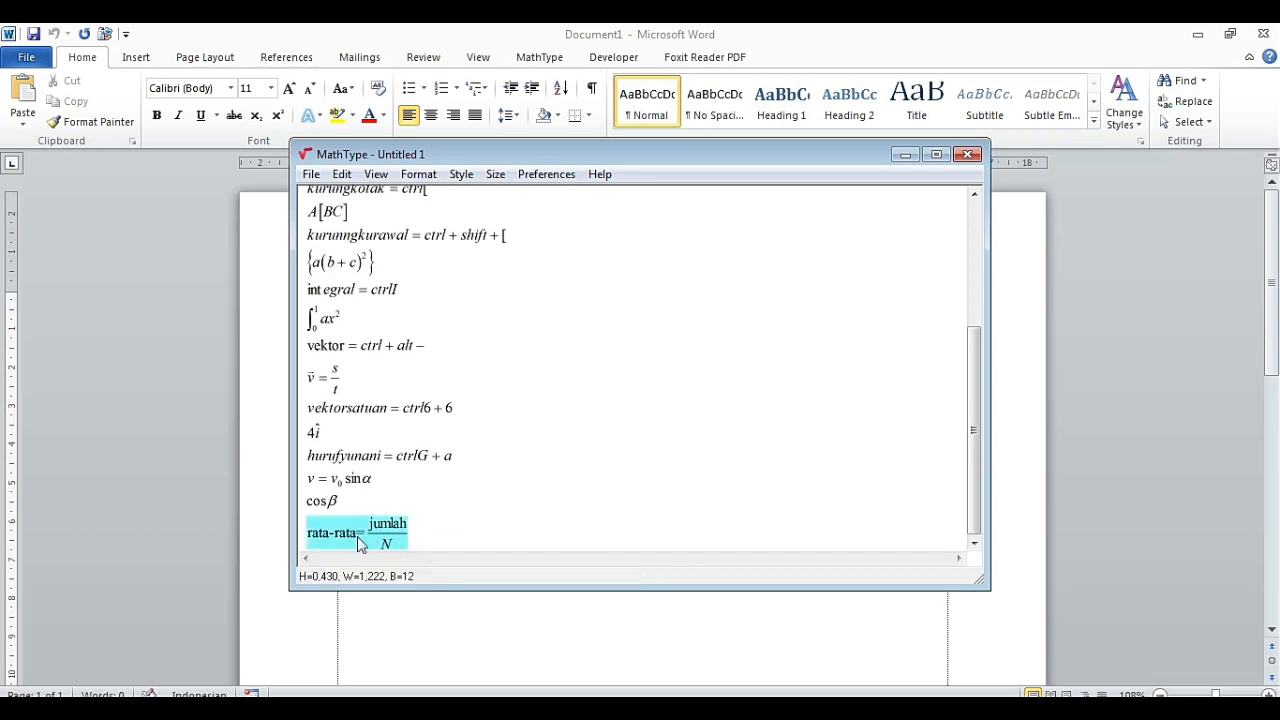
Step: Switch to the Word document, write "rumusnya adalah" and paste the copied formula on a new line
left_click(490, 630)
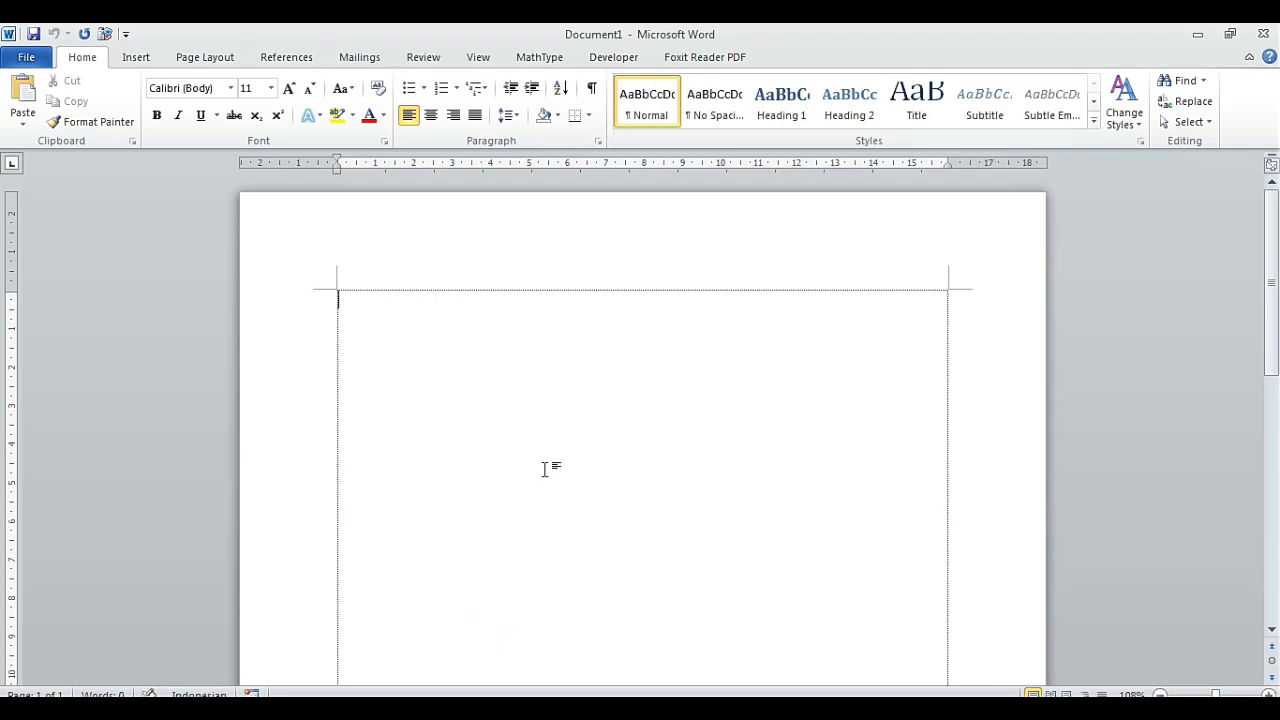
type("rumusnya adalah")
key("Return")
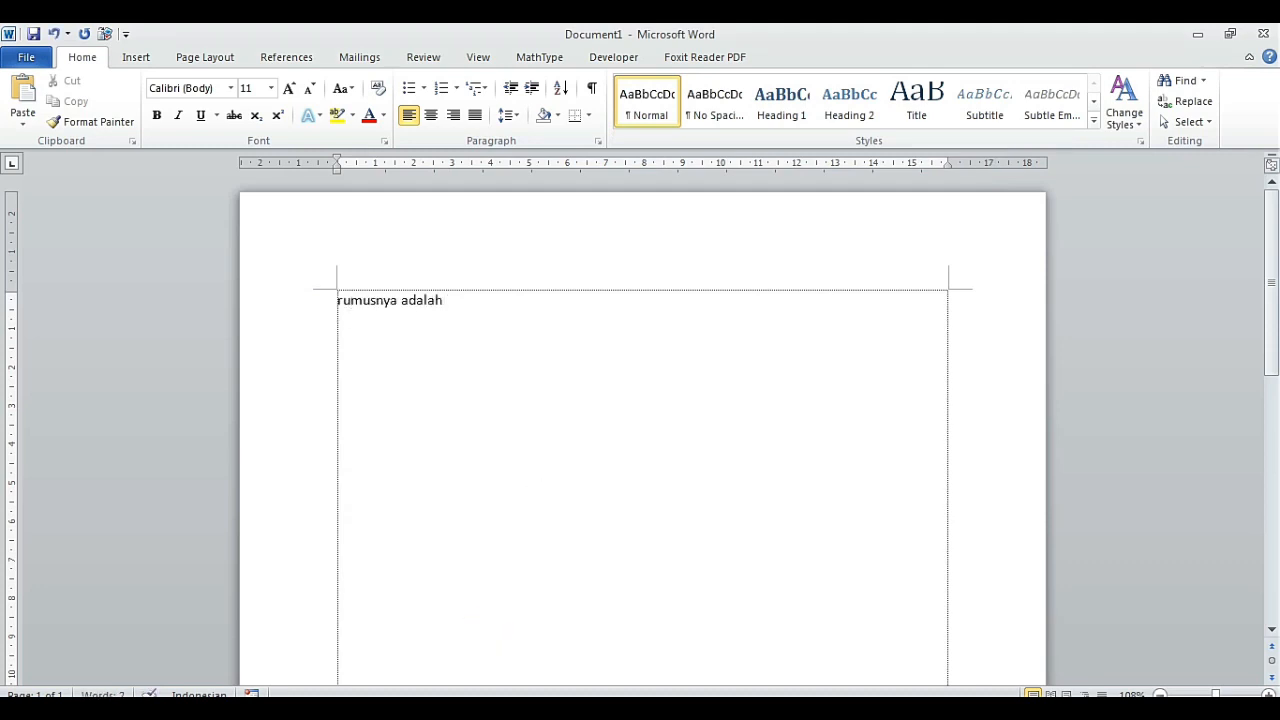
key("ctrl+v")
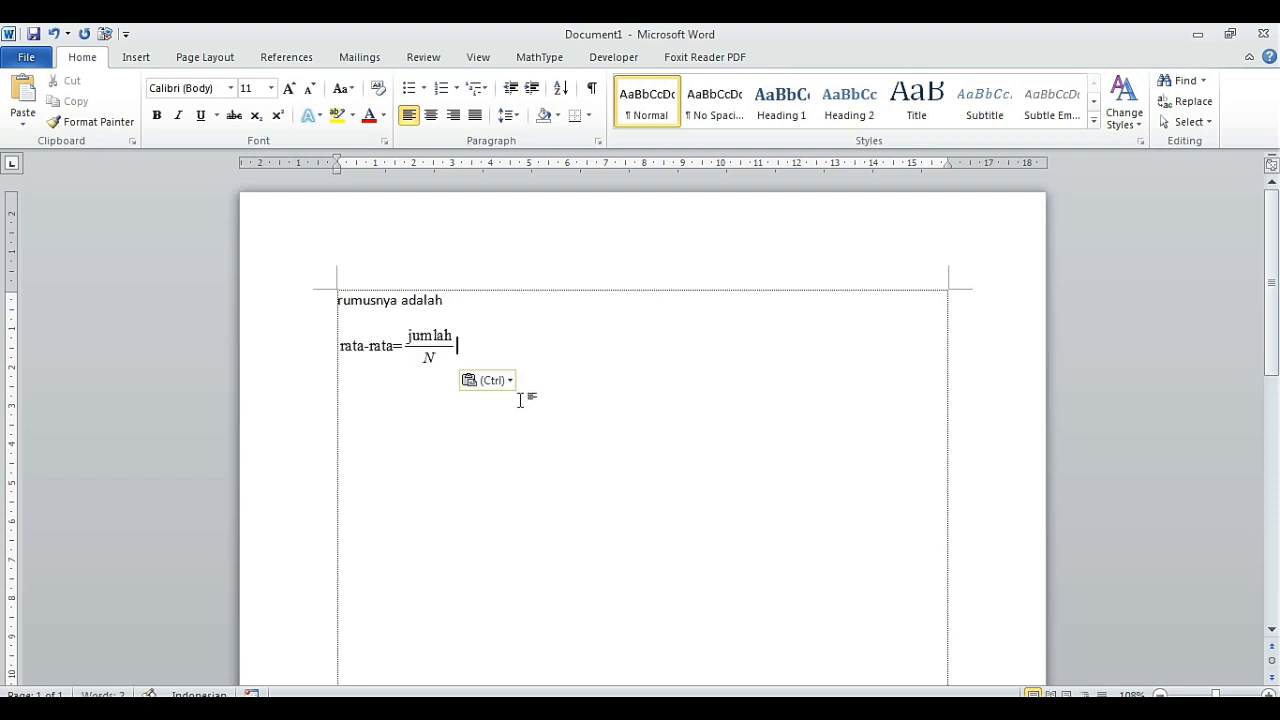
Step: Copy the definite integral of ax² from 0 to 1 in MathType and paste it on a new line below the rata-rata formula in Word
key("Return")
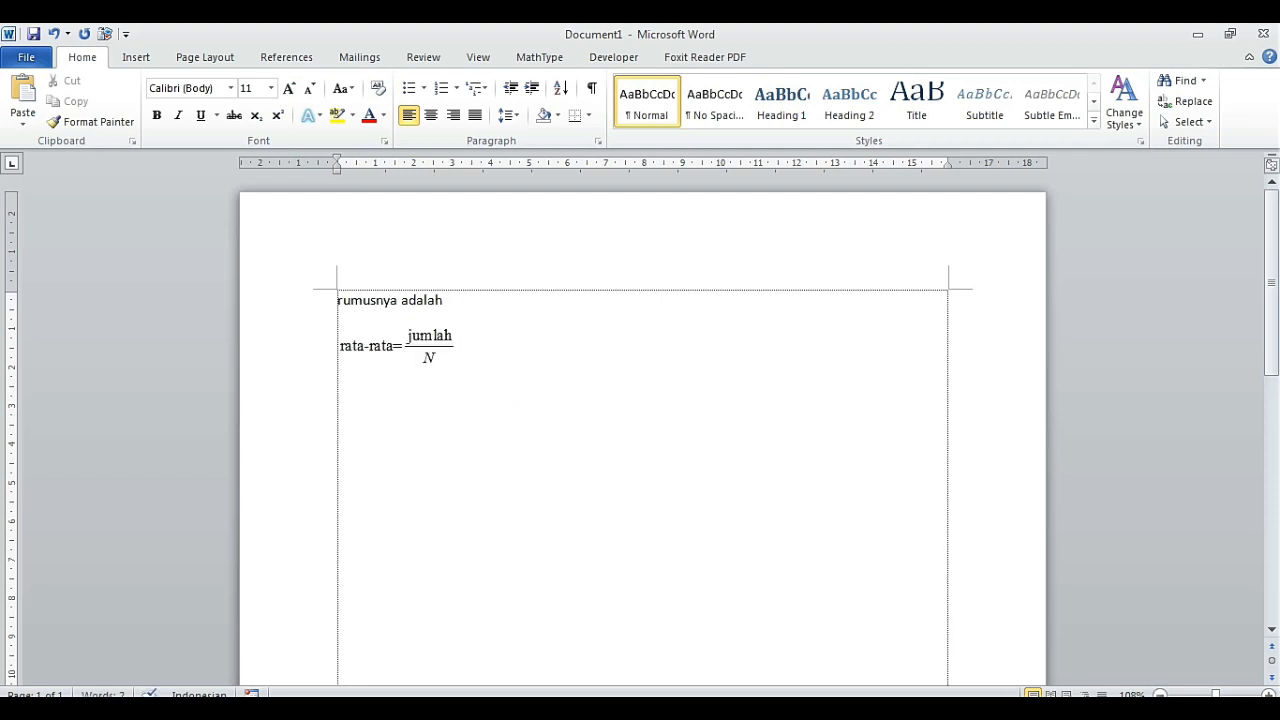
key("alt+Tab")
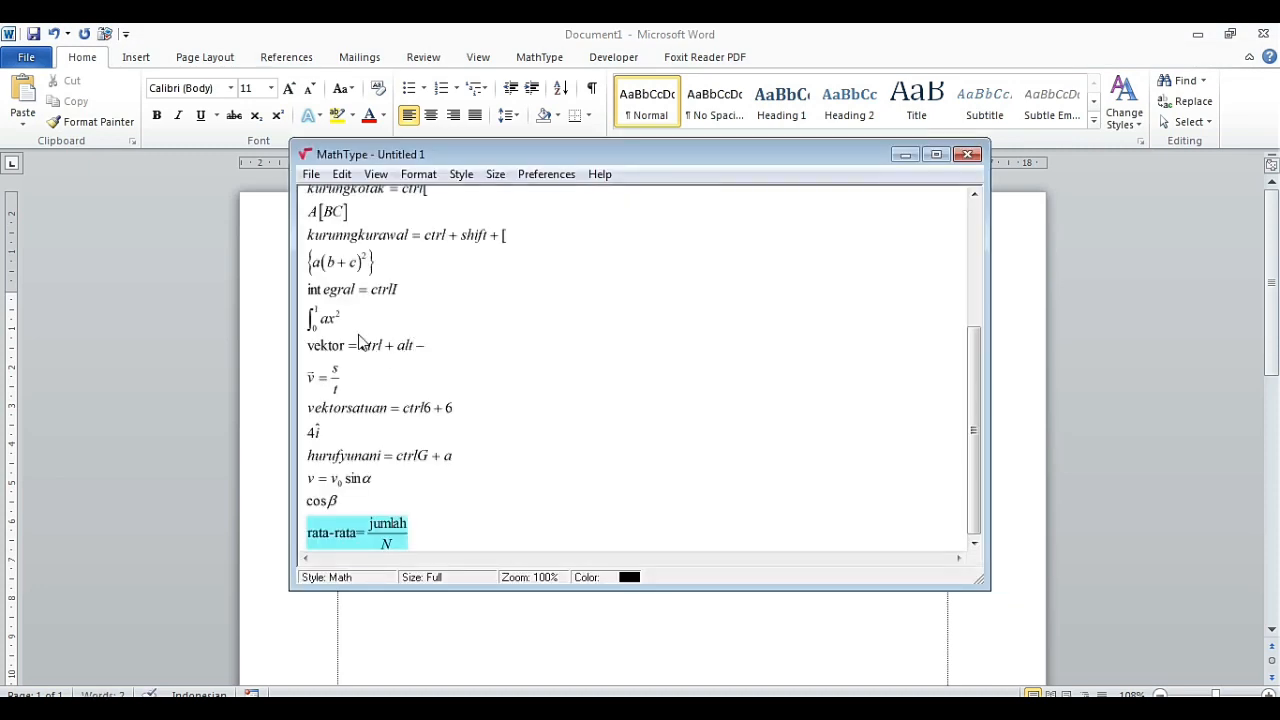
left_click_drag(358, 322, 310, 330)
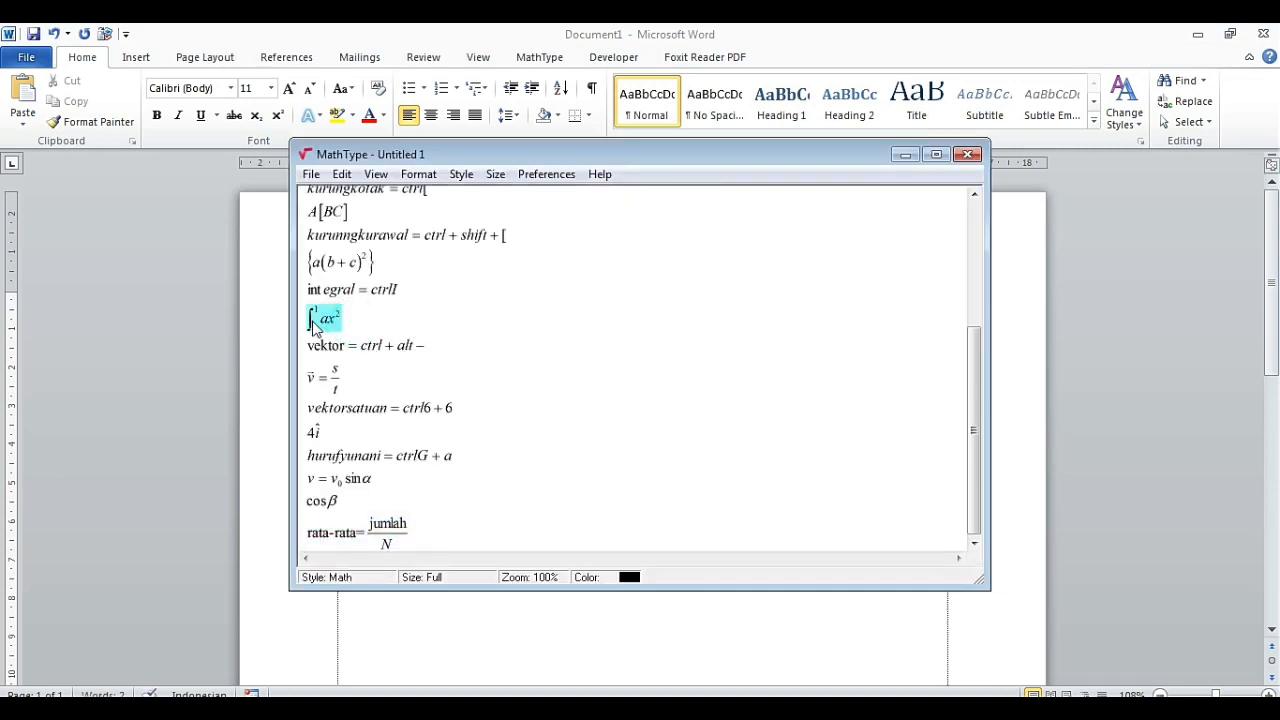
key("ctrl+c")
left_click(434, 620)
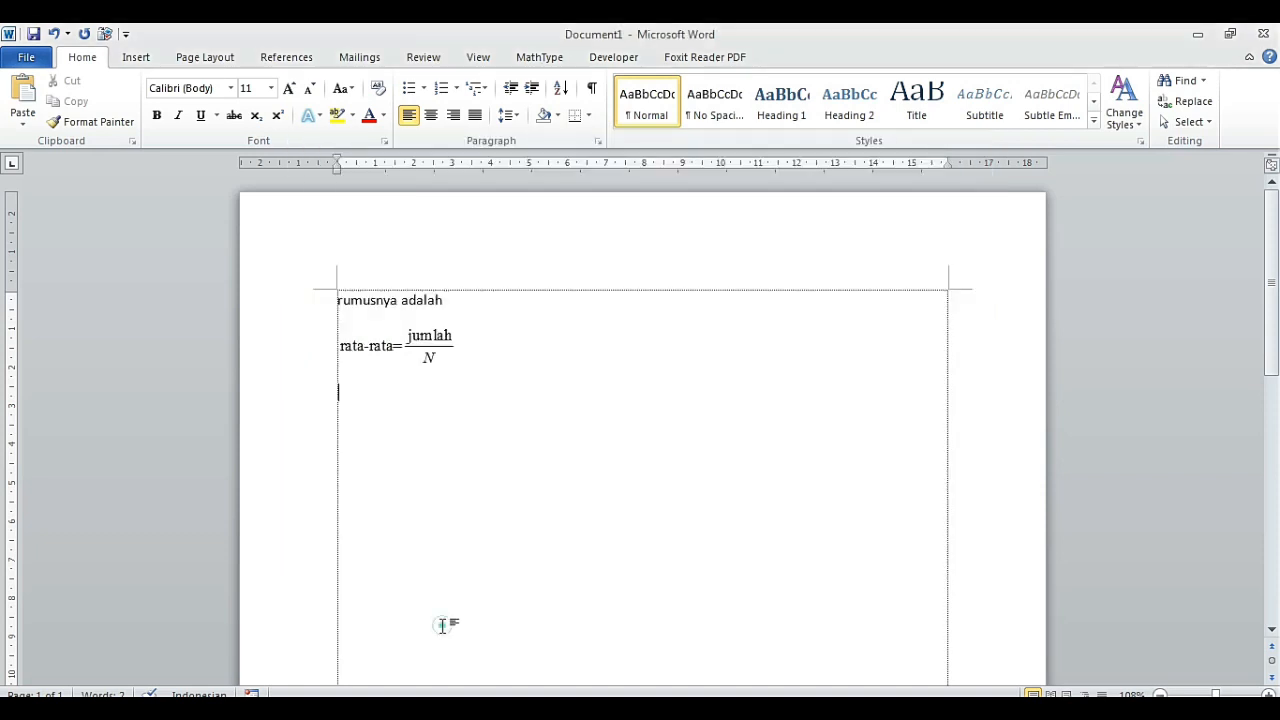
key("ctrl+v")
left_click(540, 58)
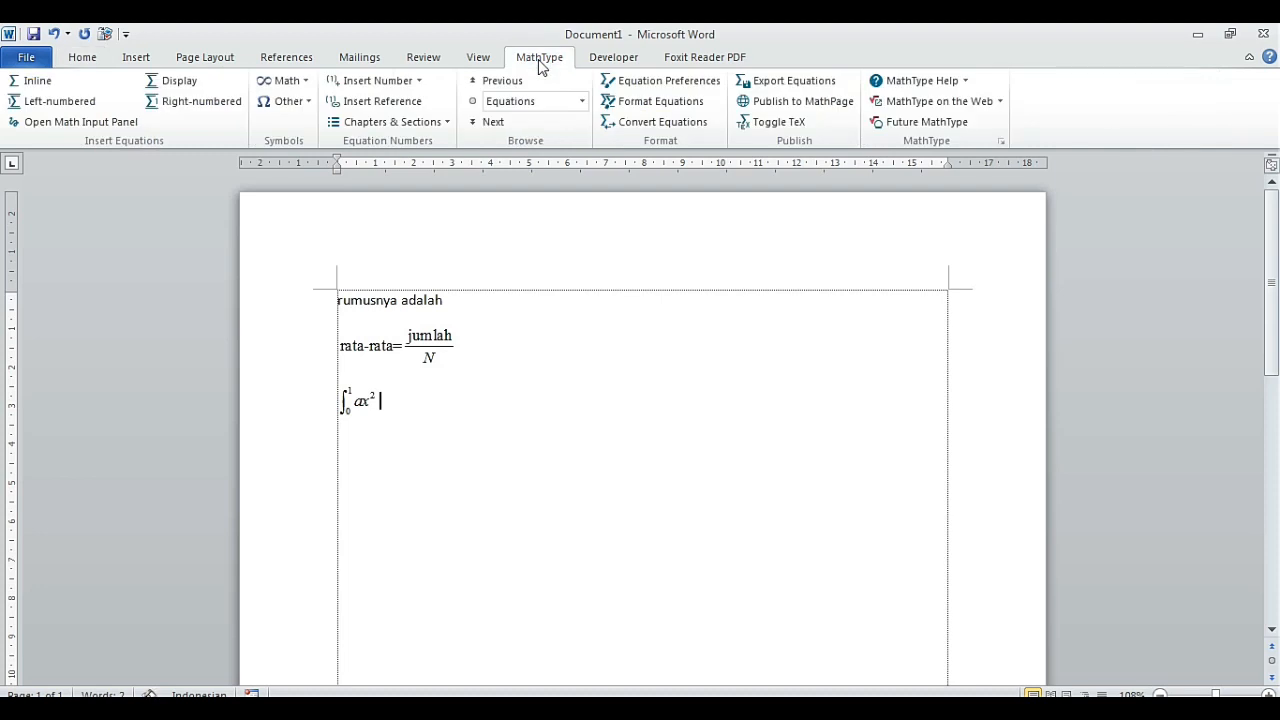
left_click(454, 414)
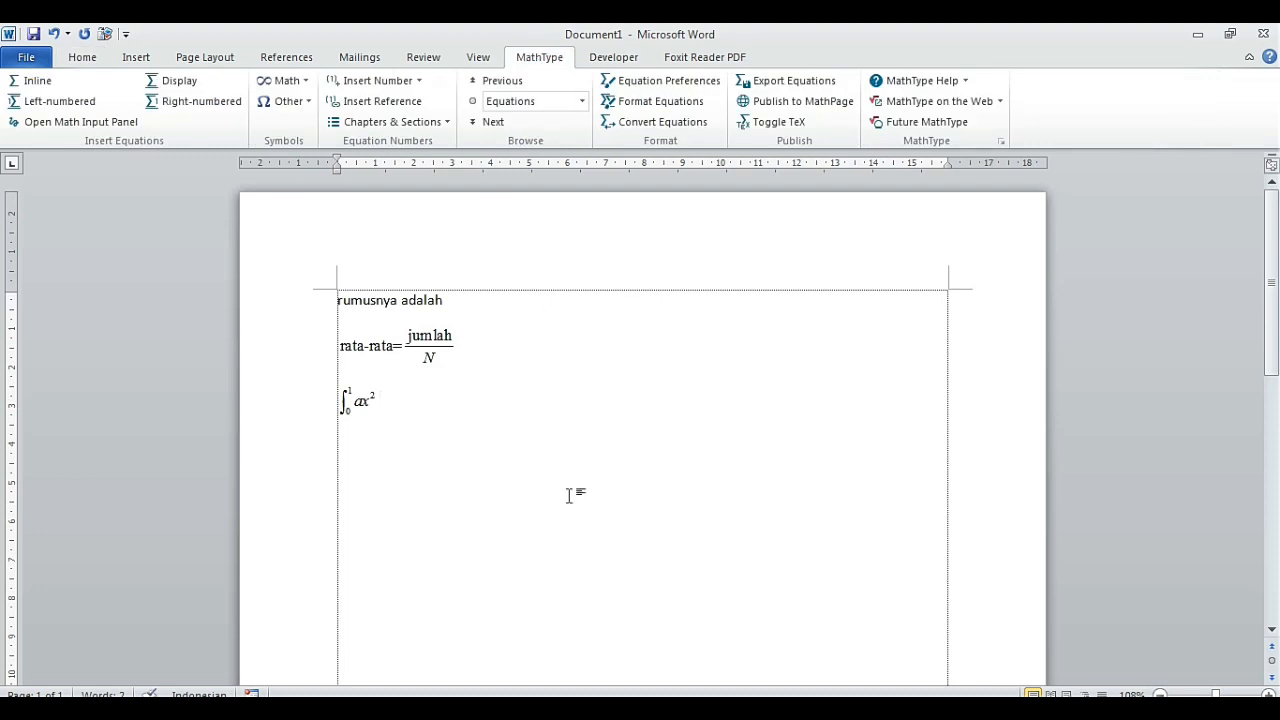